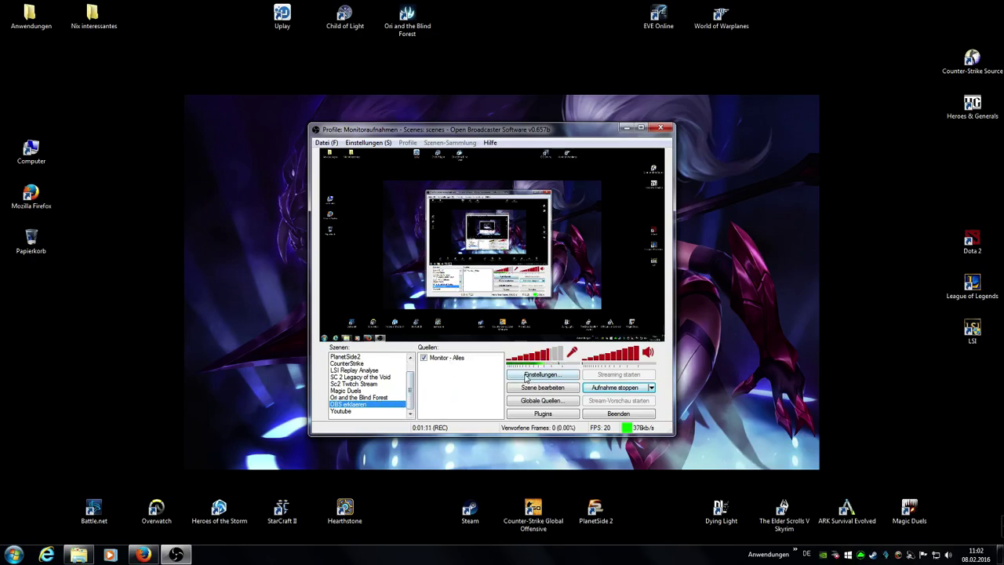
{"action": "left_click", "coordinate": [453, 359]}
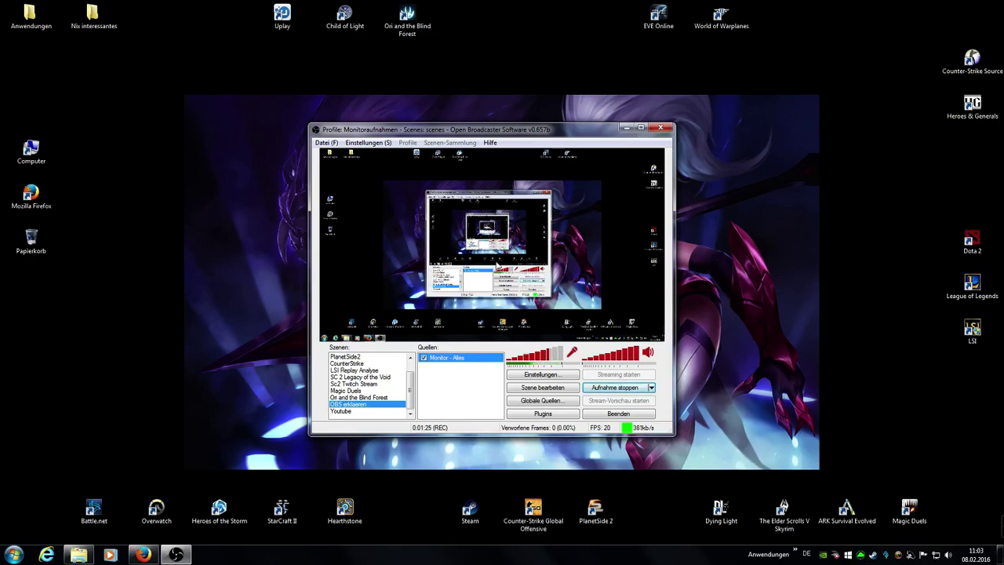
{"action": "right_click", "coordinate": [467, 384]}
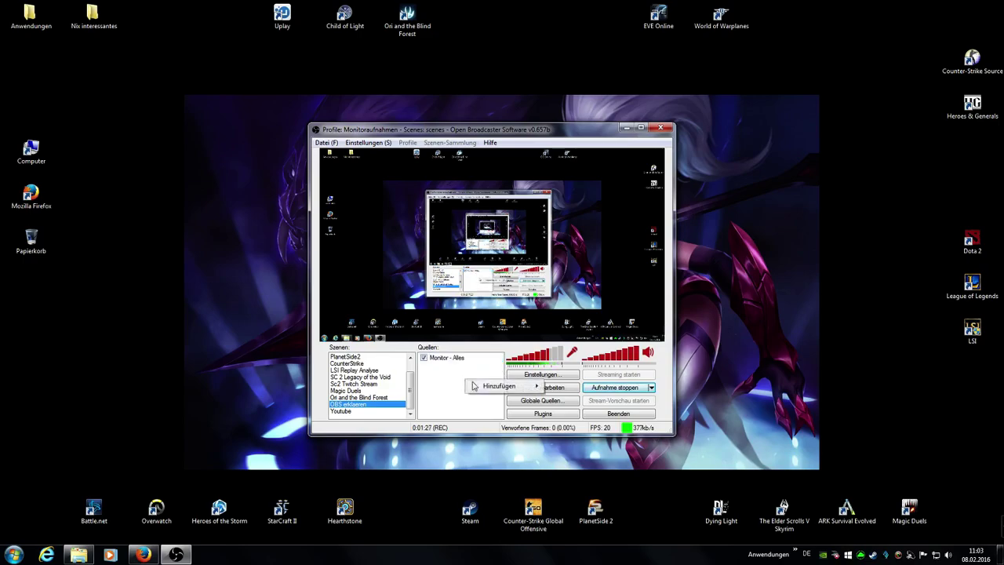
{"action": "mouse_move", "coordinate": [511, 387]}
{"action": "left_click", "coordinate": [579, 395]}
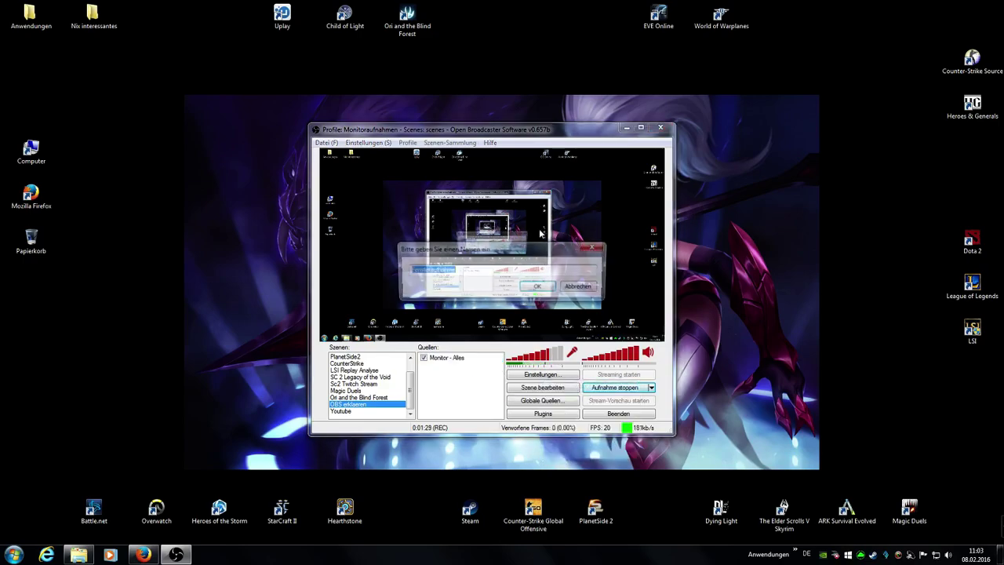
{"action": "type", "text": "nbla"}
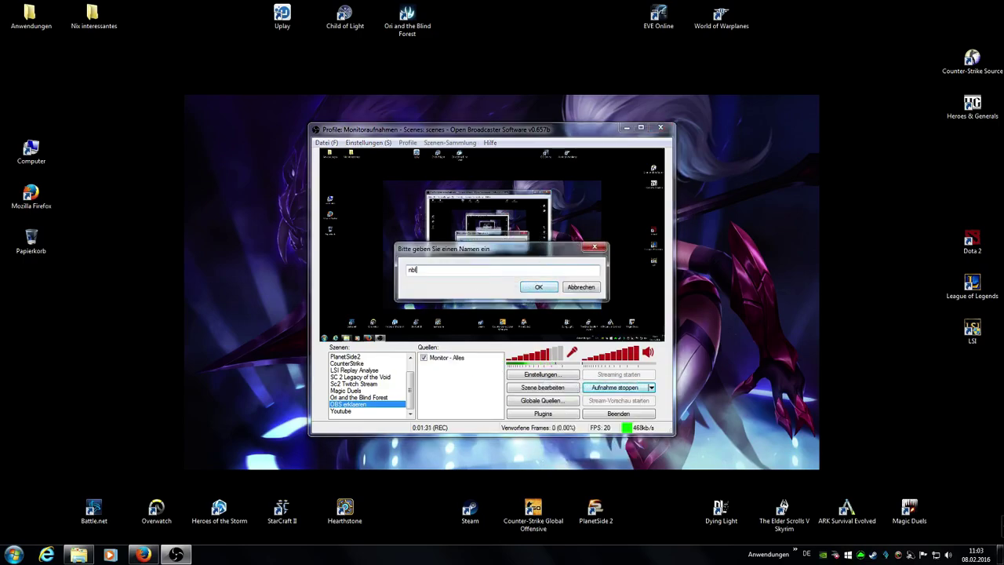
{"action": "left_click", "coordinate": [538, 288]}
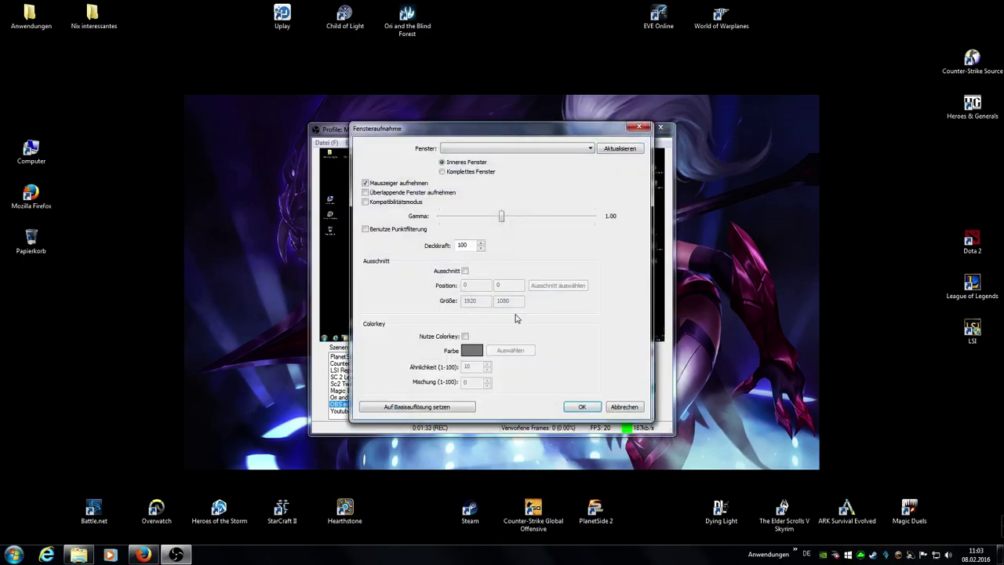
{"action": "left_click", "coordinate": [621, 151]}
{"action": "left_click", "coordinate": [556, 150]}
{"action": "left_click", "coordinate": [584, 150]}
{"action": "left_click", "coordinate": [625, 406]}
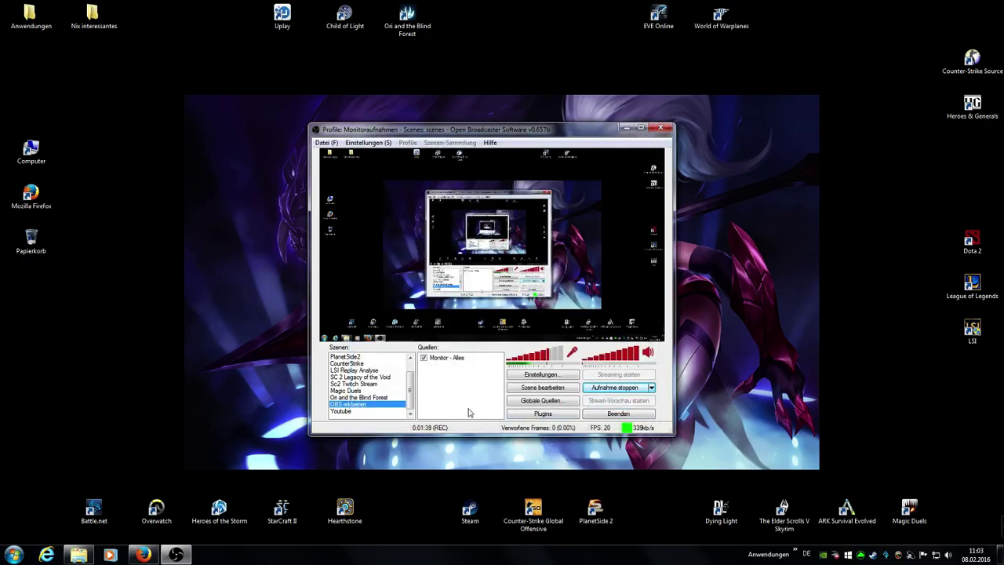
Step: Open the settings and examine the broadcast output mode, the recording and replay buffer file paths, and the general options
{"action": "left_click", "coordinate": [540, 377]}
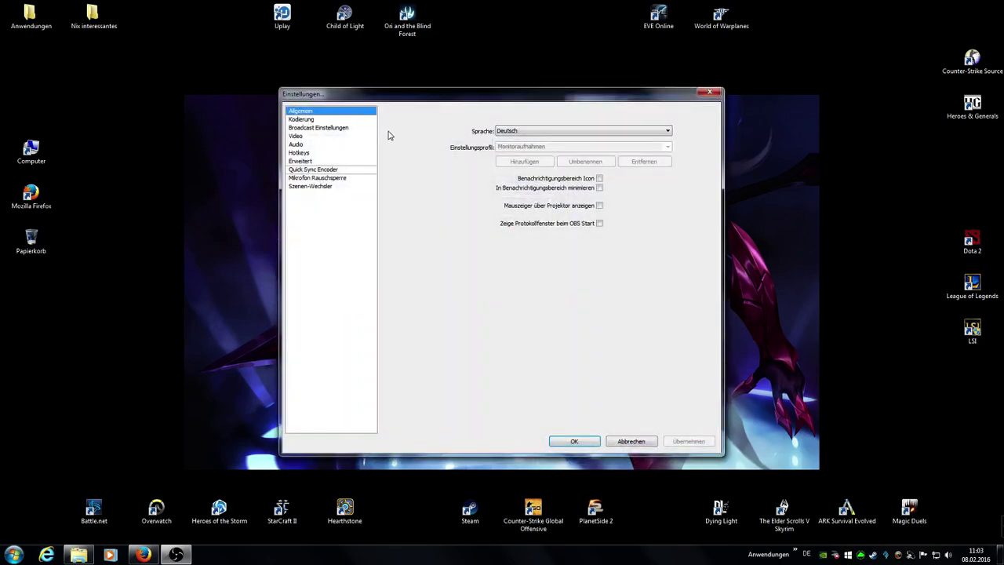
{"action": "left_click", "coordinate": [321, 127]}
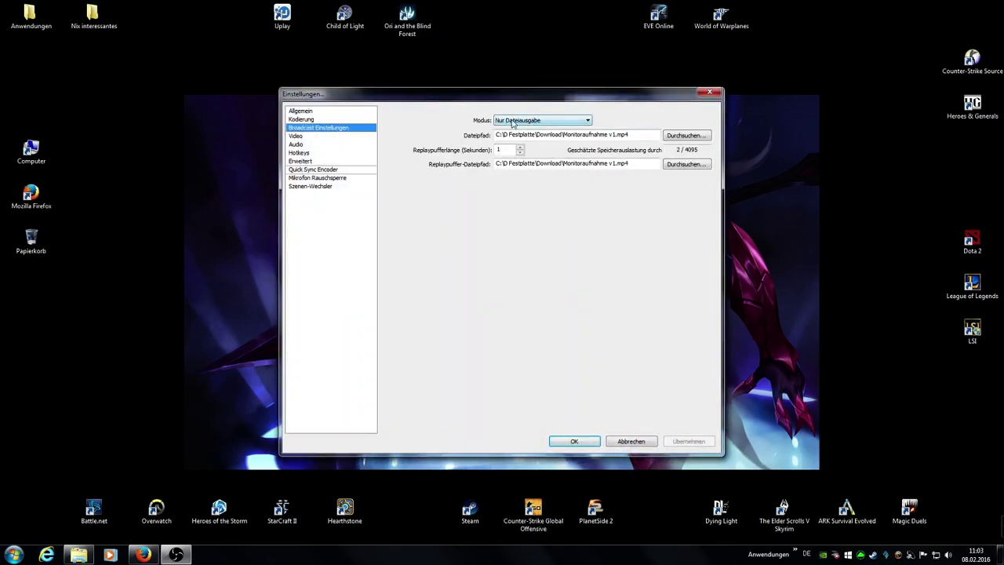
{"action": "double_click", "coordinate": [568, 135]}
{"action": "left_click", "coordinate": [634, 135]}
{"action": "left_click_drag", "start_coordinate": [575, 164], "coordinate": [618, 165]}
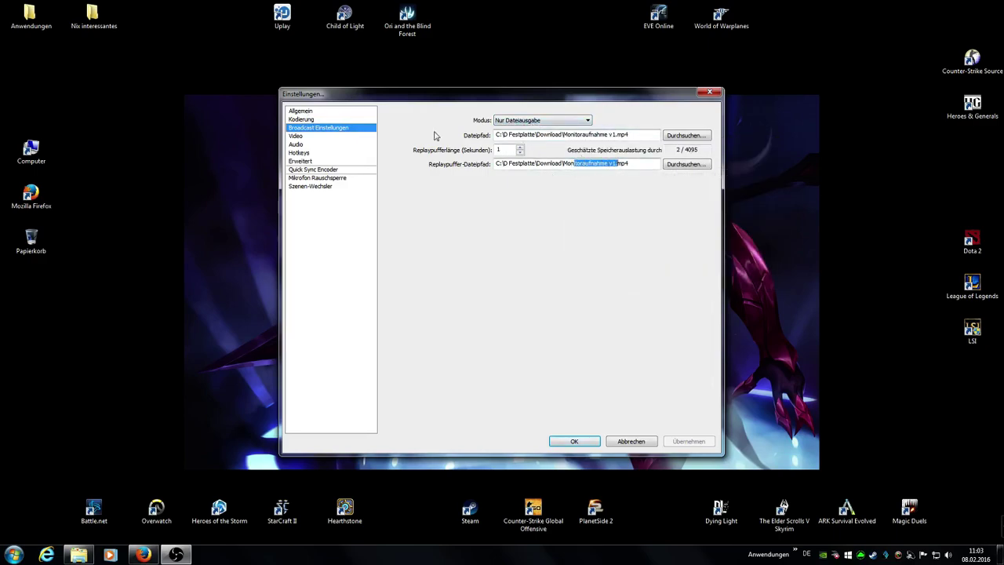
{"action": "left_click", "coordinate": [302, 112]}
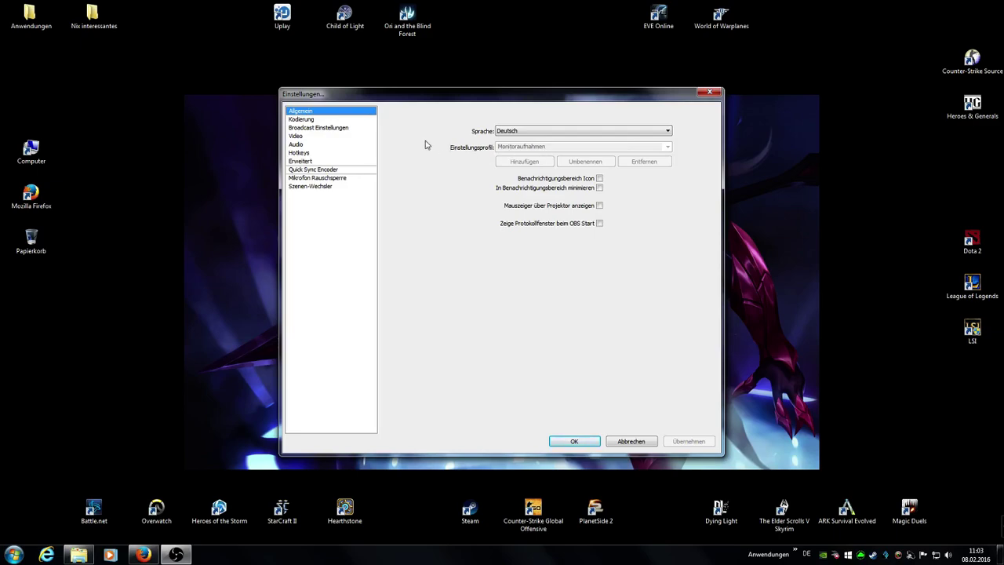
Step: In the encoding settings, switch from a custom buffer size to constant bitrate (CBR) and set the maximum bitrate to 6000 kbit/s
{"action": "left_click", "coordinate": [301, 119]}
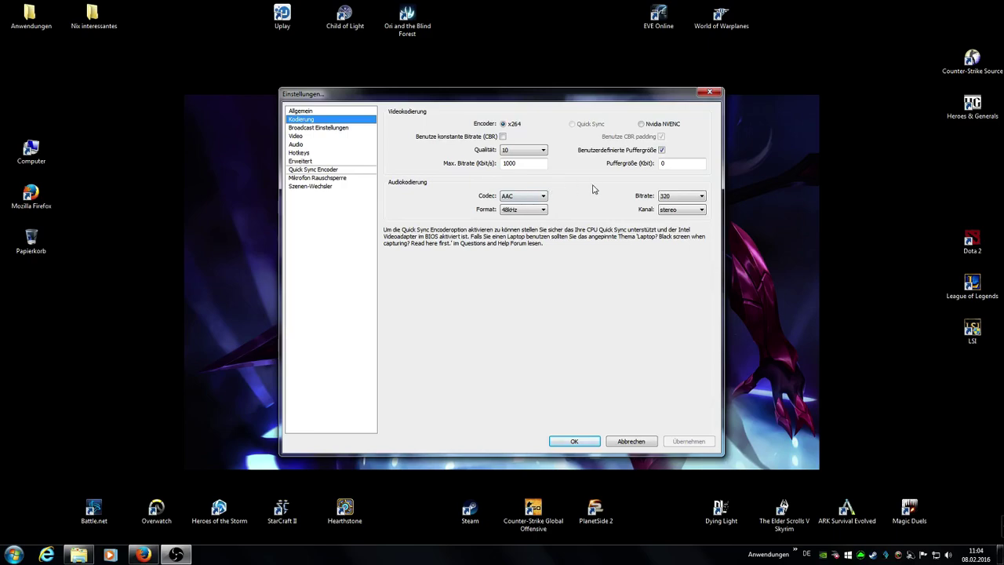
{"action": "left_click", "coordinate": [661, 150]}
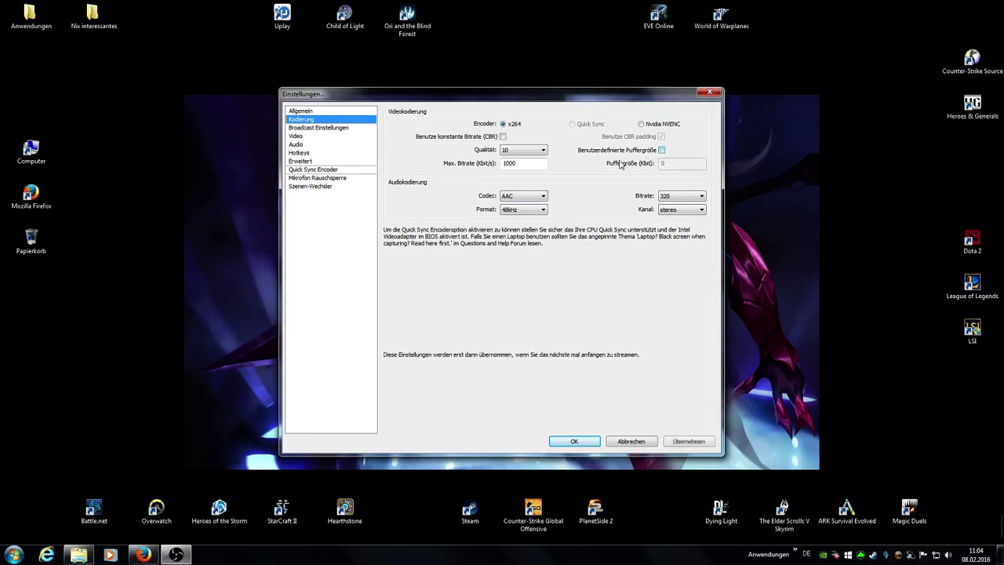
{"action": "left_click", "coordinate": [503, 137]}
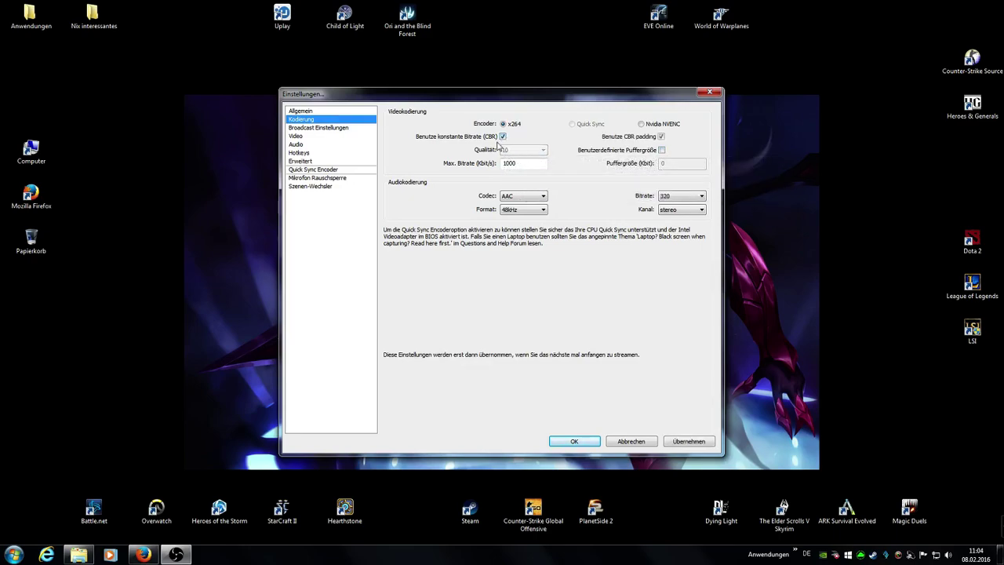
{"action": "left_click_drag", "start_coordinate": [515, 165], "coordinate": [476, 166]}
{"action": "type", "text": "6000"}
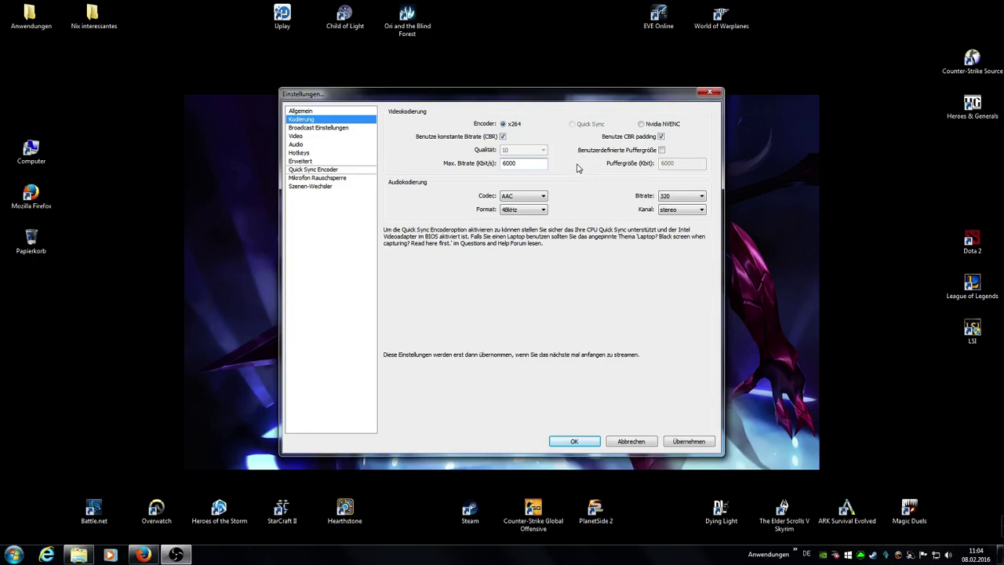
{"action": "left_click", "coordinate": [519, 163]}
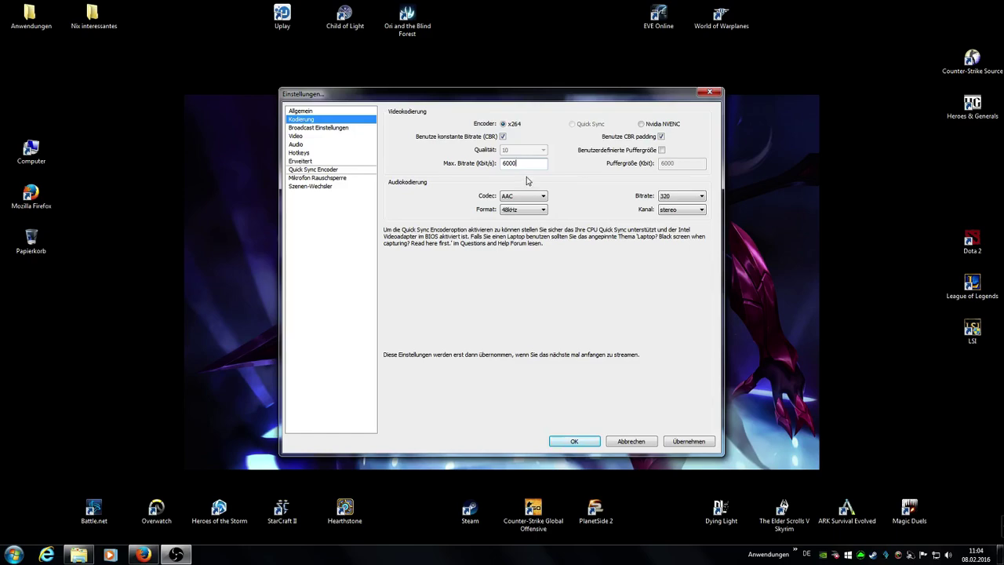
Step: Set the maximum bitrate to 3500 kbit/s and replace constant bitrate (CBR) with quality level 10
{"action": "left_click_drag", "start_coordinate": [524, 163], "coordinate": [498, 167]}
{"action": "type", "text": "35"}
{"action": "left_click", "coordinate": [503, 139]}
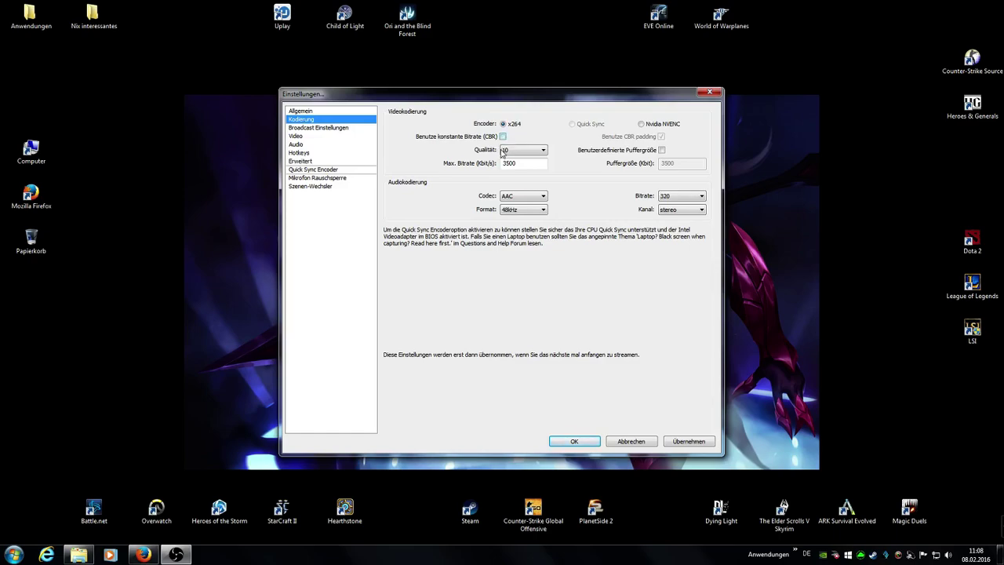
{"action": "left_click", "coordinate": [509, 151]}
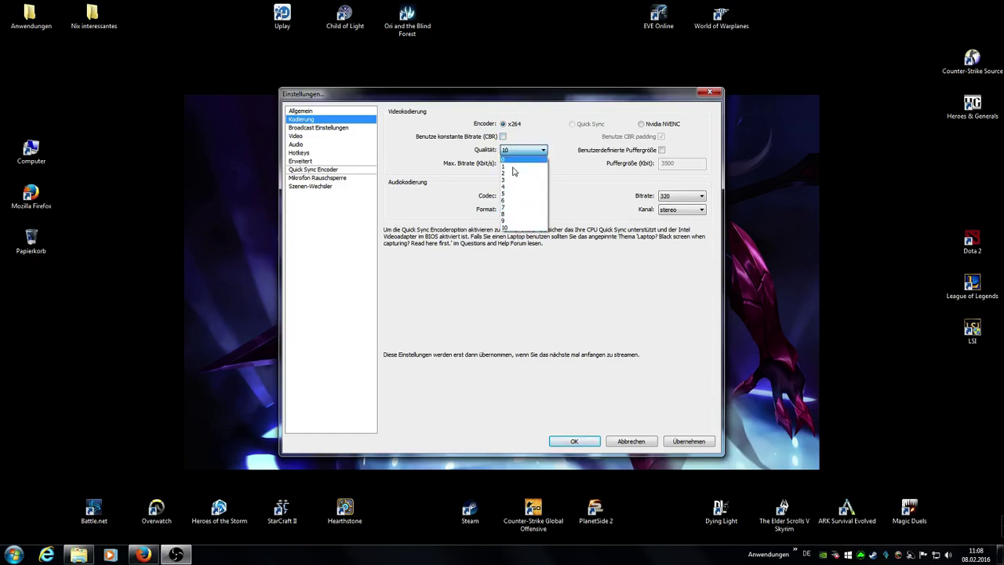
{"action": "left_click", "coordinate": [518, 228]}
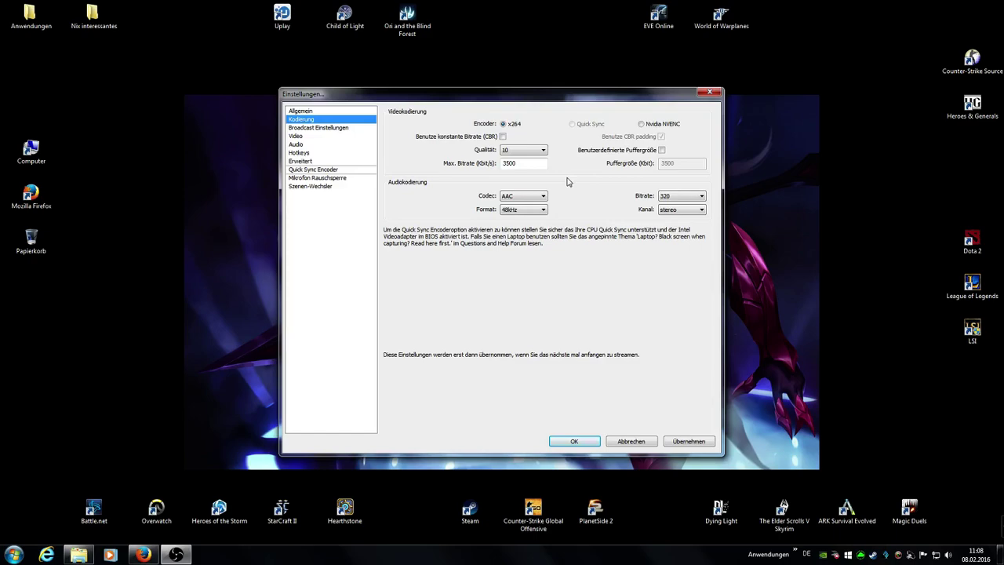
Step: Set the maximum bitrate of the video encoding to 8000 kbit/s
{"action": "left_click_drag", "start_coordinate": [528, 164], "coordinate": [496, 167]}
{"action": "left_click", "coordinate": [512, 163]}
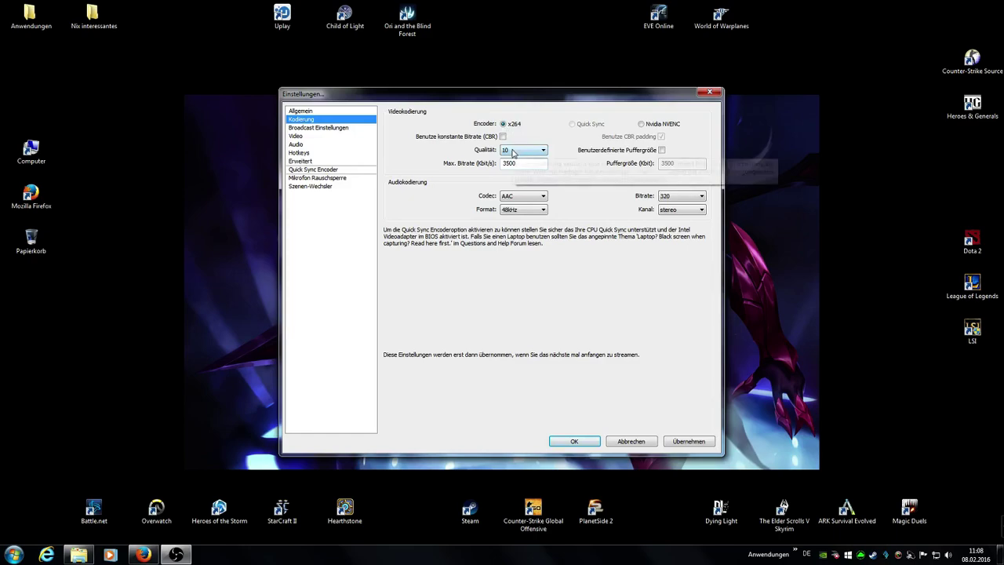
{"action": "left_click_drag", "start_coordinate": [518, 163], "coordinate": [499, 170]}
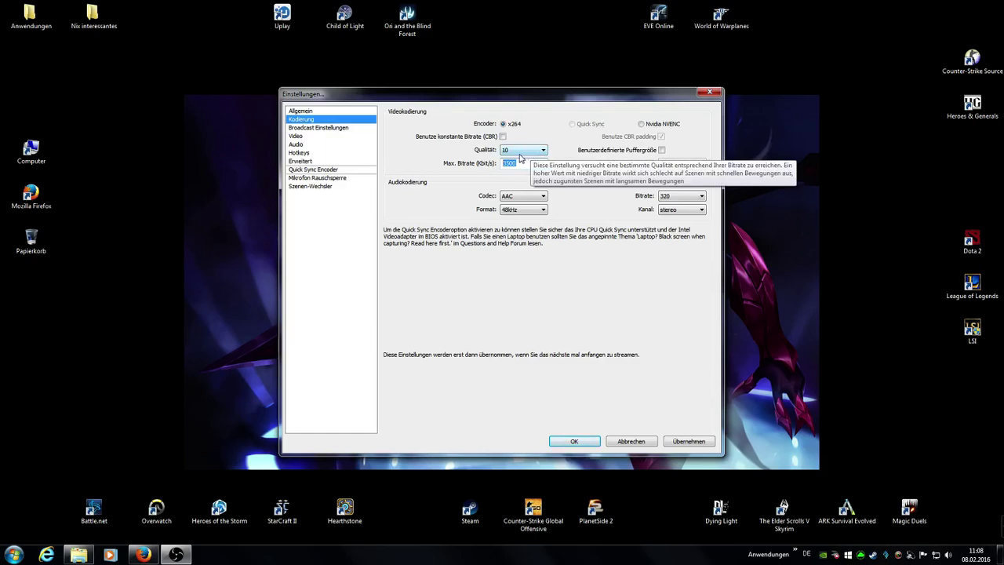
{"action": "left_click", "coordinate": [521, 164]}
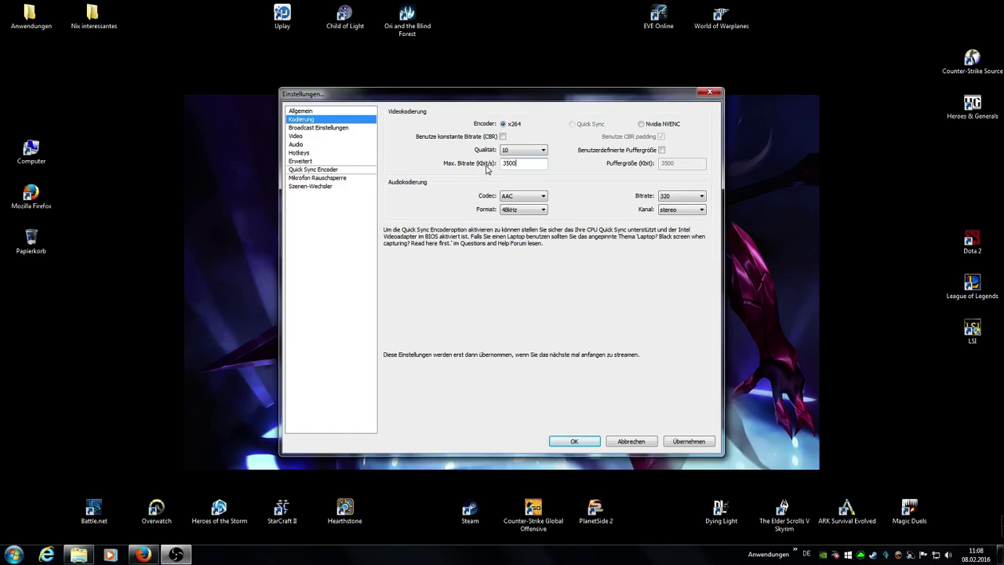
{"action": "mouse_move", "coordinate": [521, 163]}
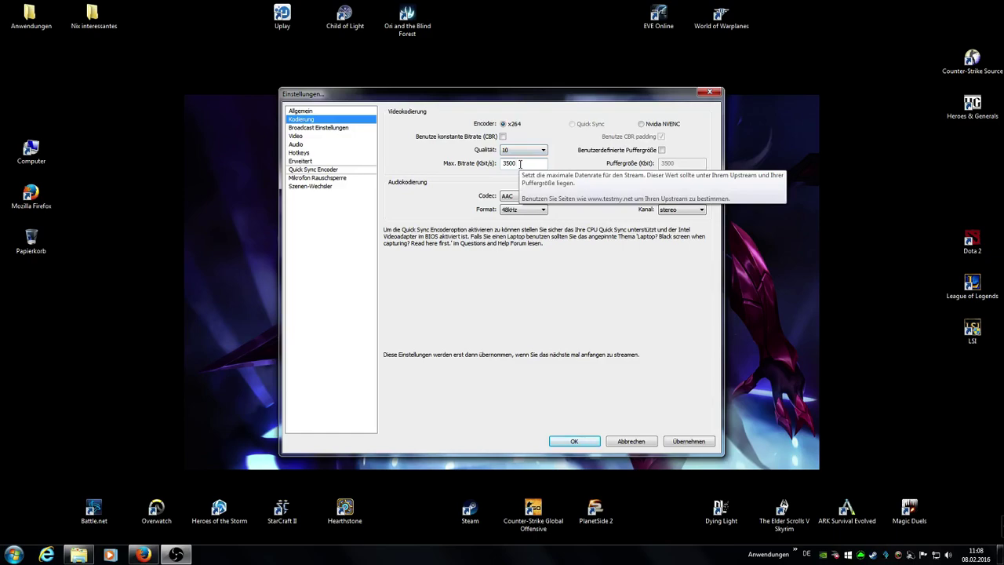
{"action": "double_click", "coordinate": [520, 163]}
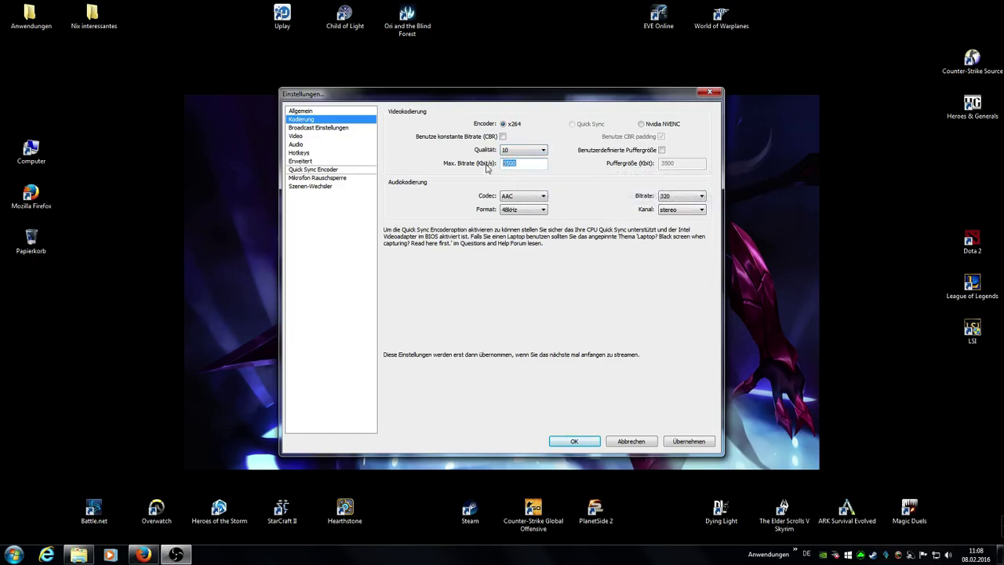
{"action": "type", "text": "8000"}
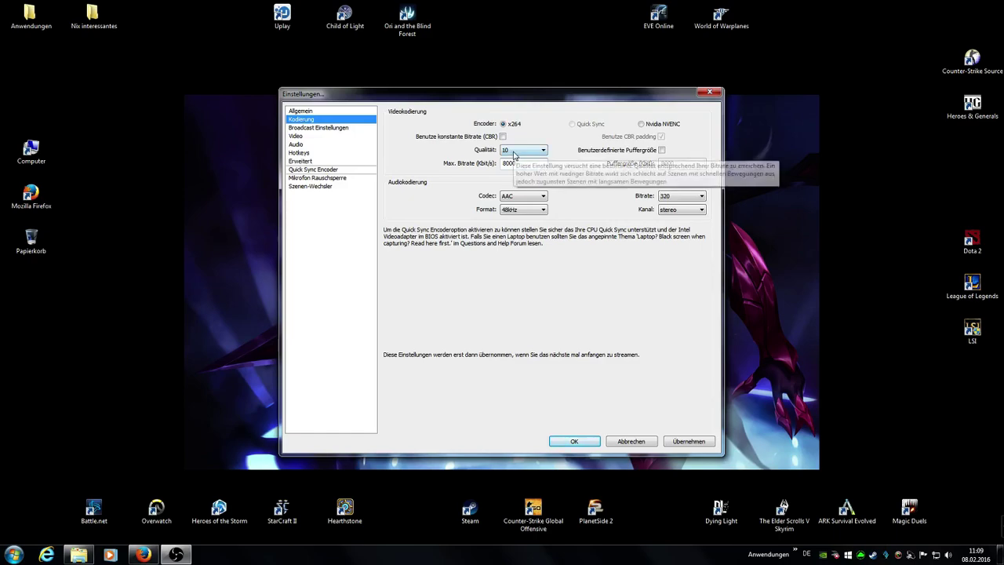
{"action": "left_click", "coordinate": [526, 165]}
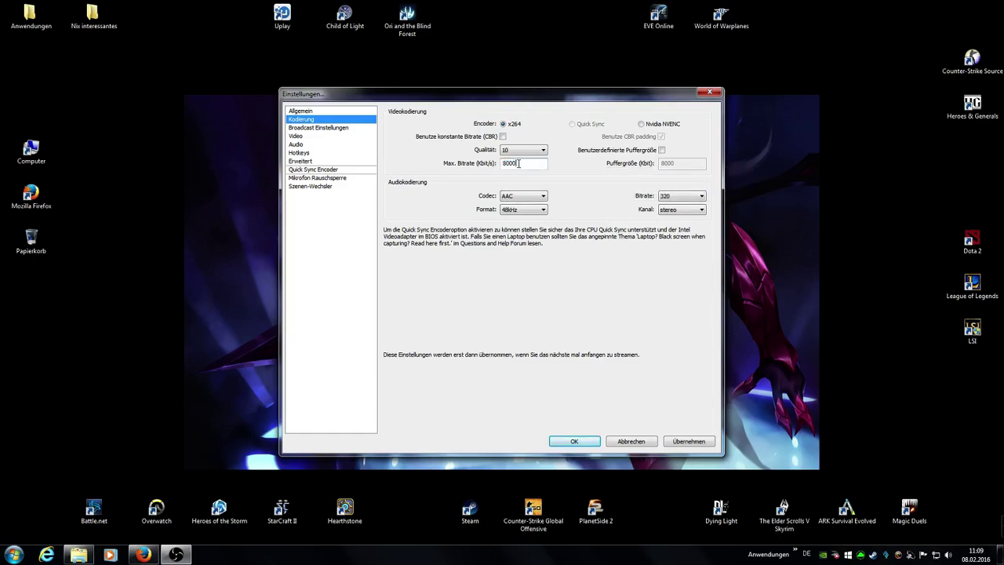
Step: Set the maximum bitrate to 1000 kbit/s and enable a custom buffer size of 0 kbit
{"action": "left_click_drag", "start_coordinate": [514, 164], "coordinate": [501, 168]}
{"action": "type", "text": "35"}
{"action": "double_click", "coordinate": [518, 163]}
{"action": "double_click", "coordinate": [518, 163]}
{"action": "left_click_drag", "start_coordinate": [536, 166], "coordinate": [474, 165]}
{"action": "type", "text": "1000"}
{"action": "left_click", "coordinate": [662, 150]}
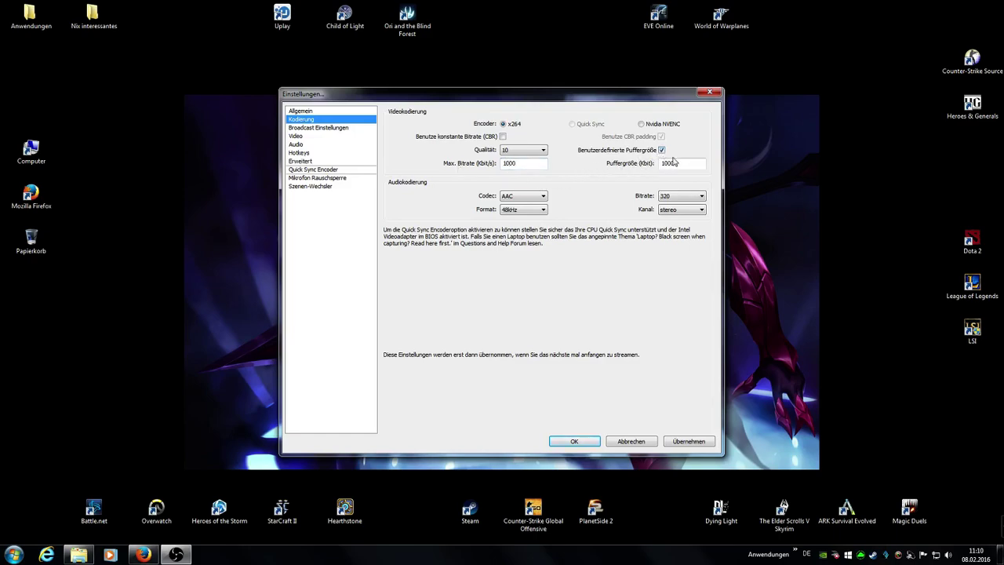
{"action": "double_click", "coordinate": [679, 164]}
Step: Keep the video quality at 10 and apply the encoding settings
{"action": "left_click", "coordinate": [531, 152]}
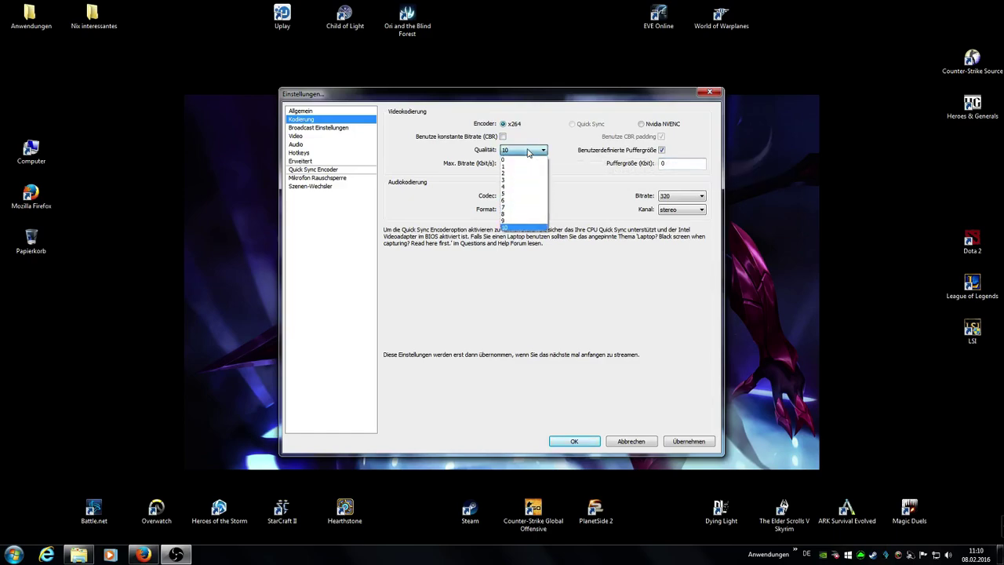
{"action": "left_click", "coordinate": [509, 227]}
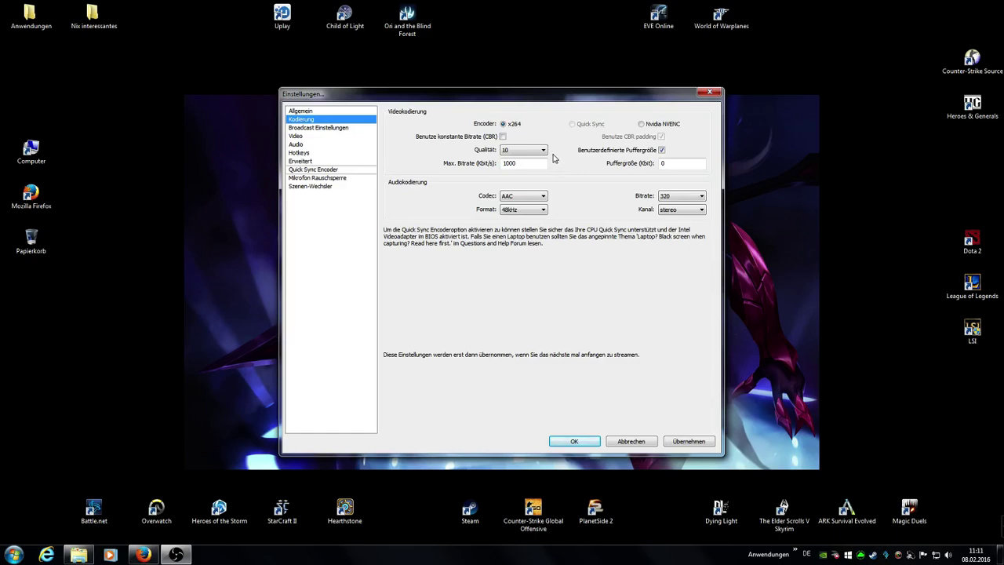
{"action": "left_click", "coordinate": [543, 154]}
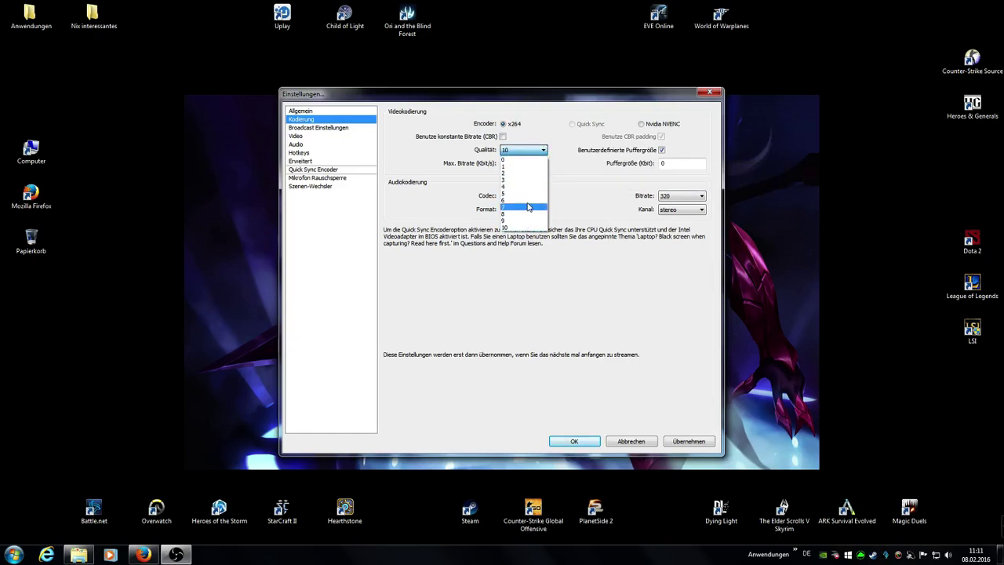
{"action": "left_click", "coordinate": [530, 152]}
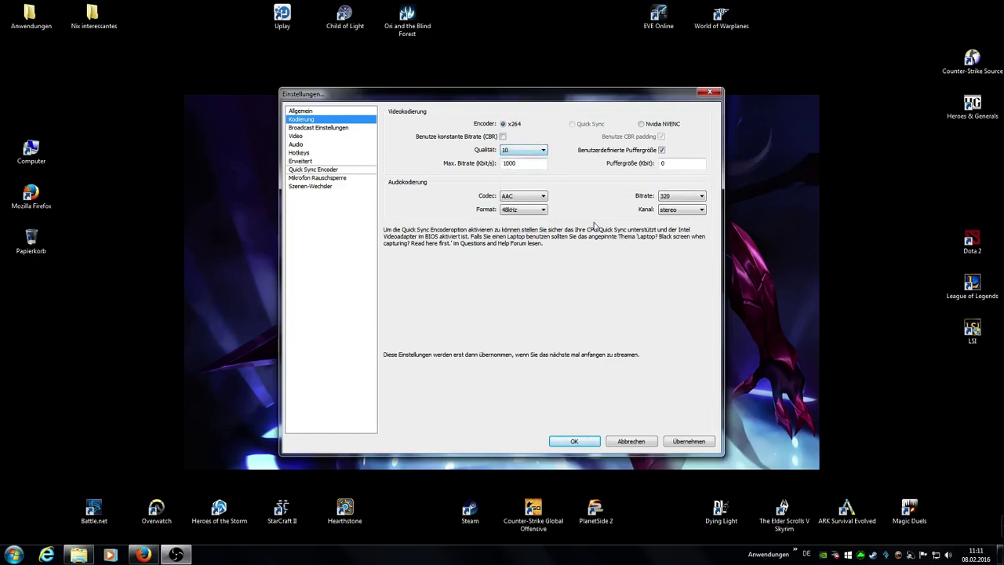
{"action": "left_click", "coordinate": [684, 442]}
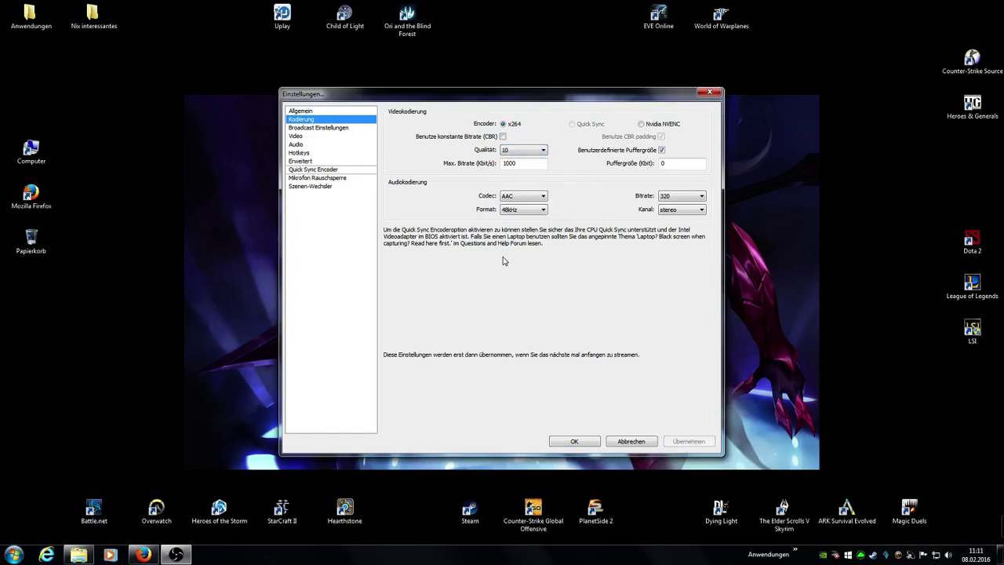
Step: Open the video settings and examine the frame rate (FPS) option
{"action": "left_click", "coordinate": [317, 138]}
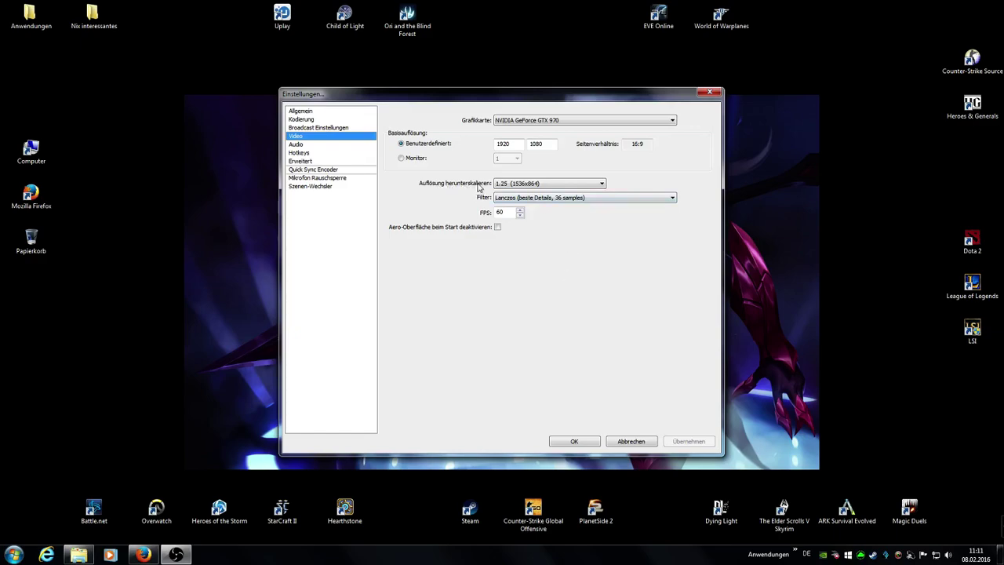
{"action": "left_click", "coordinate": [508, 211]}
{"action": "left_click_drag", "start_coordinate": [507, 212], "coordinate": [496, 215]}
{"action": "left_click", "coordinate": [497, 213]}
{"action": "double_click", "coordinate": [499, 211]}
{"action": "type", "text": "60"}
{"action": "left_click_drag", "start_coordinate": [507, 212], "coordinate": [498, 215]}
{"action": "left_click", "coordinate": [498, 215]}
{"action": "left_click_drag", "start_coordinate": [505, 212], "coordinate": [498, 212]}
{"action": "left_click", "coordinate": [500, 212]}
{"action": "left_click", "coordinate": [973, 241]}
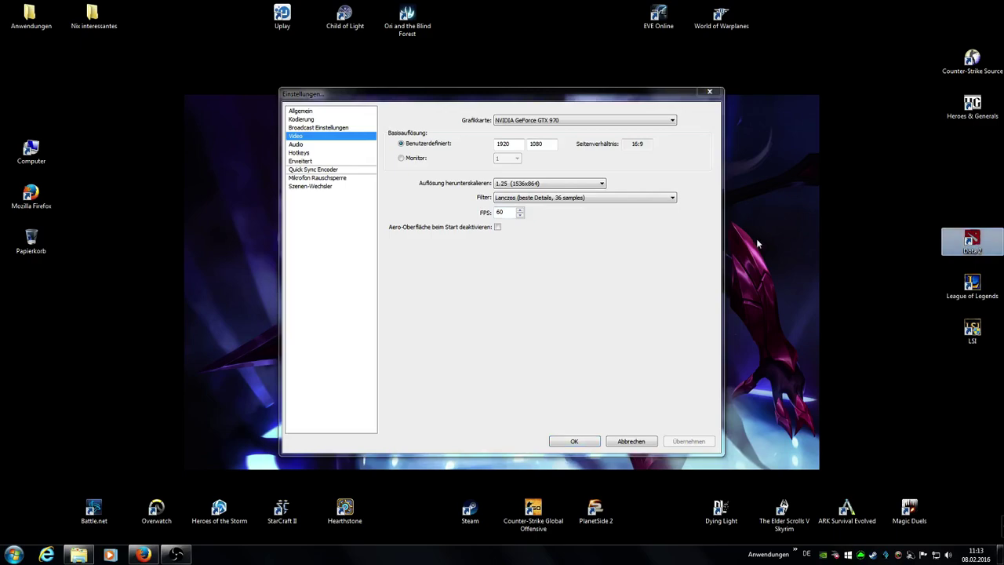
{"action": "double_click", "coordinate": [501, 212]}
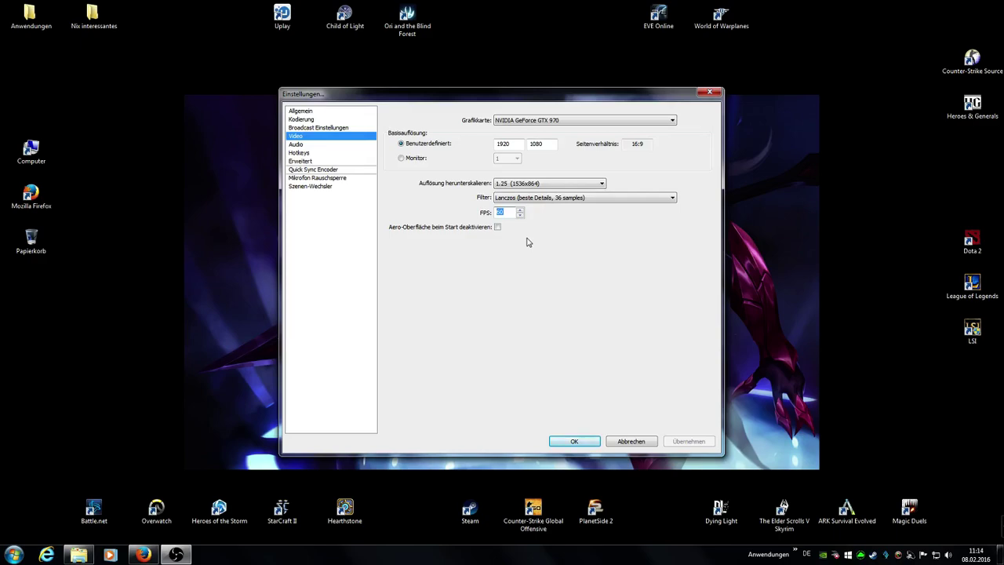
{"action": "type", "text": "60"}
{"action": "left_click_drag", "start_coordinate": [494, 213], "coordinate": [507, 212]}
{"action": "left_click_drag", "start_coordinate": [507, 212], "coordinate": [498, 214]}
{"action": "left_click", "coordinate": [916, 513]}
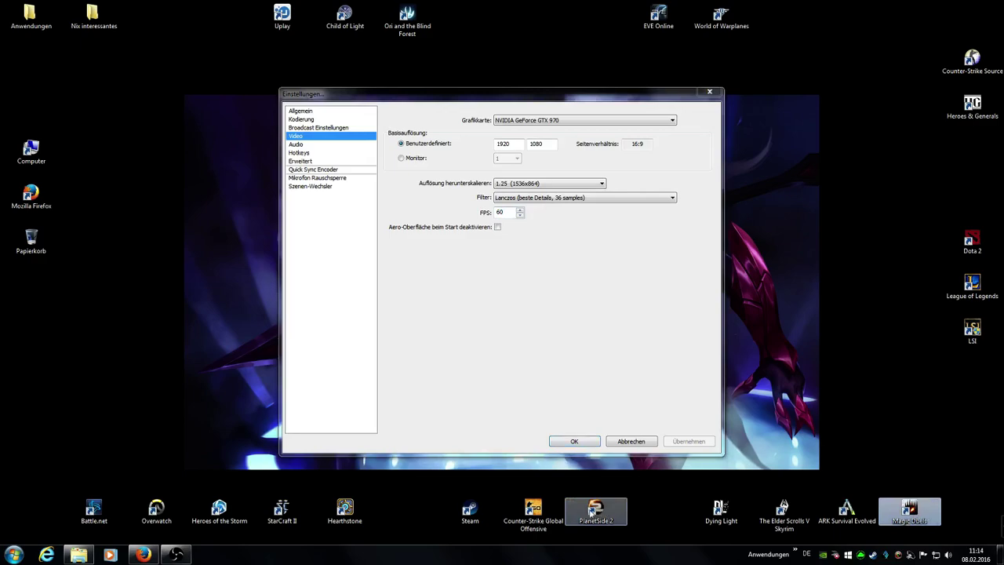
Step: Try a frame rate of 30 FPS in the video settings and set it back to 60
{"action": "left_click", "coordinate": [346, 510]}
{"action": "left_click", "coordinate": [510, 214]}
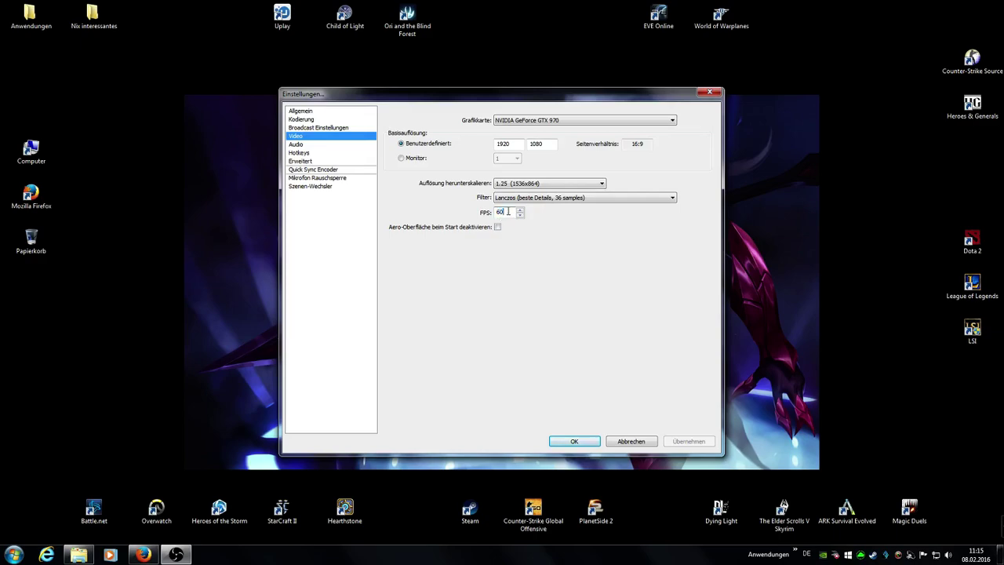
{"action": "double_click", "coordinate": [494, 213]}
{"action": "type", "text": "30"}
{"action": "key", "text": "BackSpace"}
{"action": "key", "text": "BackSpace"}
{"action": "type", "text": "60"}
{"action": "left_click_drag", "start_coordinate": [503, 211], "coordinate": [496, 217]}
{"action": "type", "text": "60"}
Step: Turn off the resolution downscaling by choosing Keine (1920x1080) and save the video settings
{"action": "left_click", "coordinate": [317, 120]}
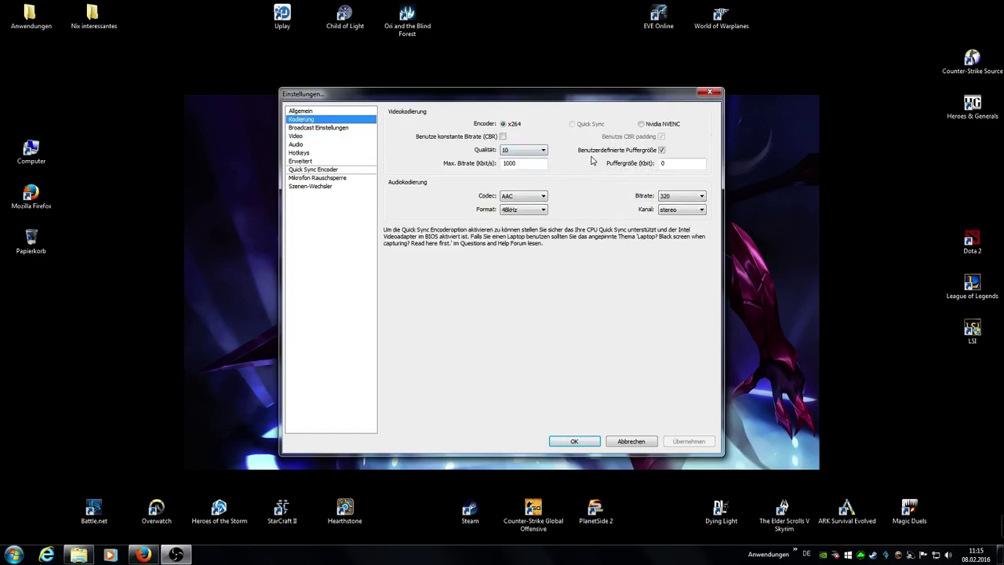
{"action": "left_click", "coordinate": [314, 137]}
{"action": "left_click", "coordinate": [506, 185]}
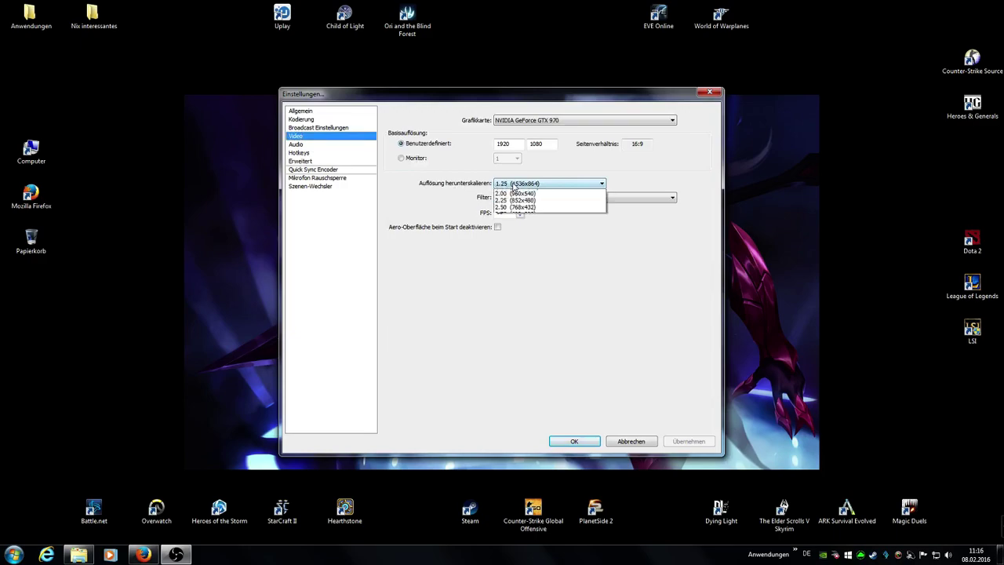
{"action": "left_click", "coordinate": [515, 192]}
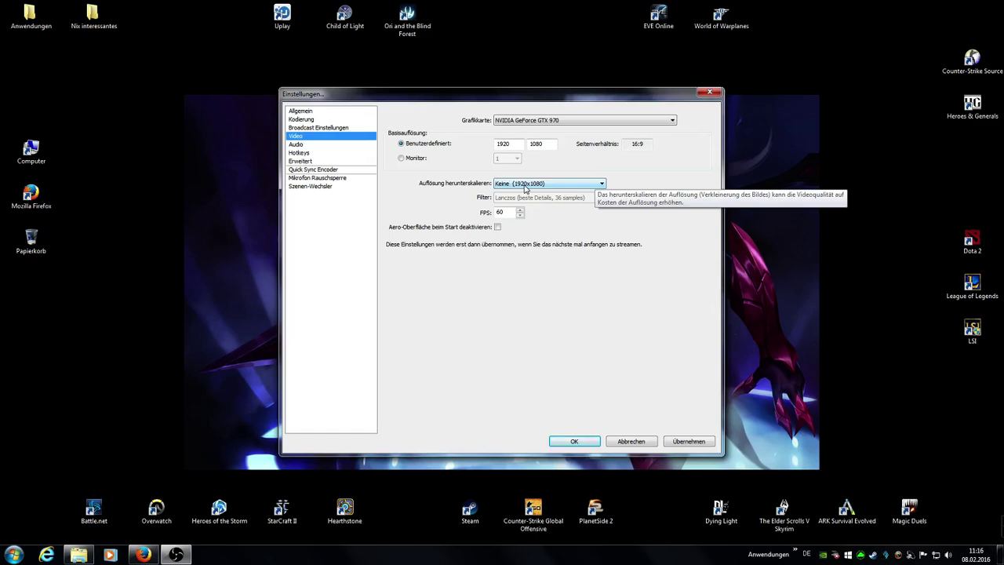
{"action": "double_click", "coordinate": [500, 212]}
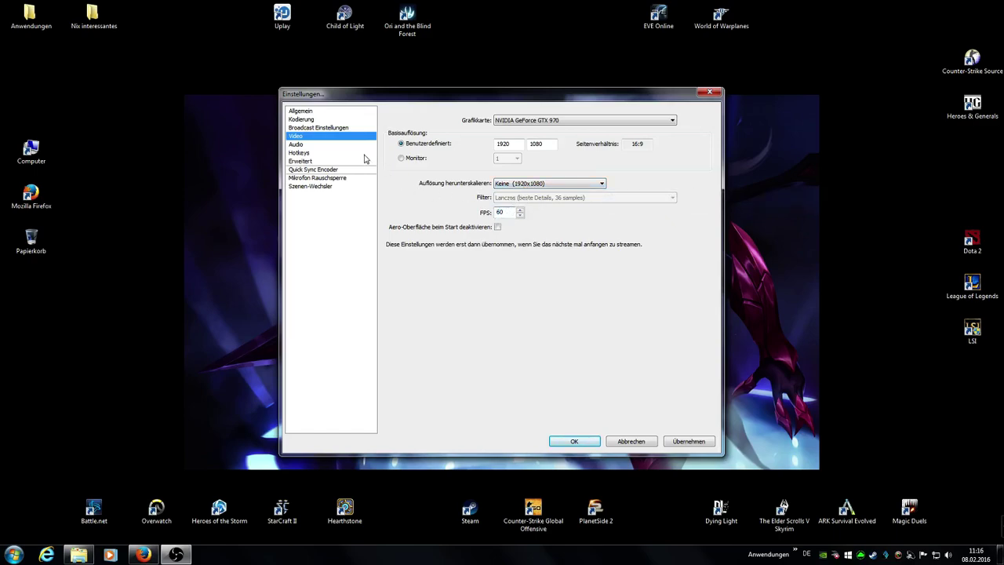
{"action": "left_click", "coordinate": [316, 120]}
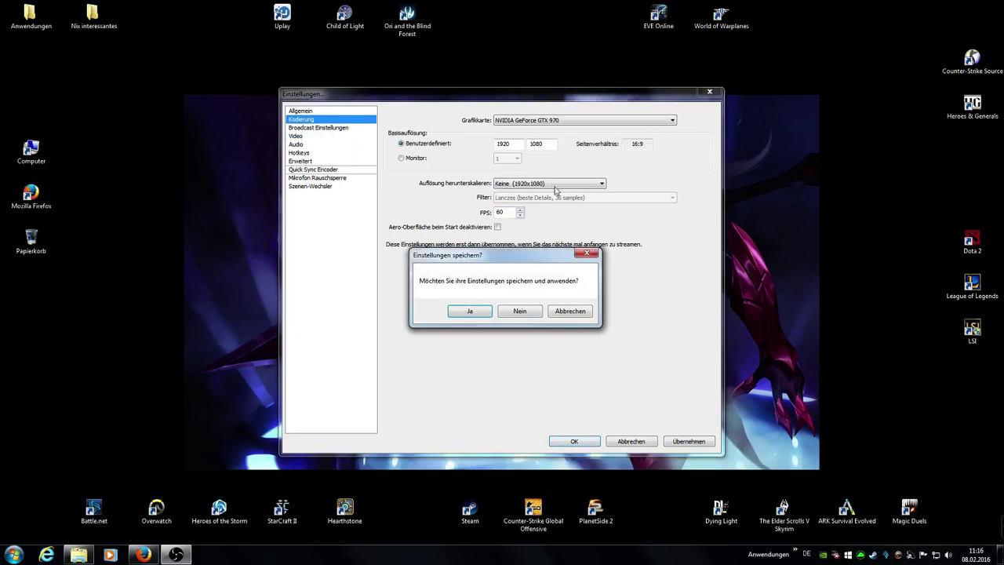
{"action": "left_click", "coordinate": [485, 313]}
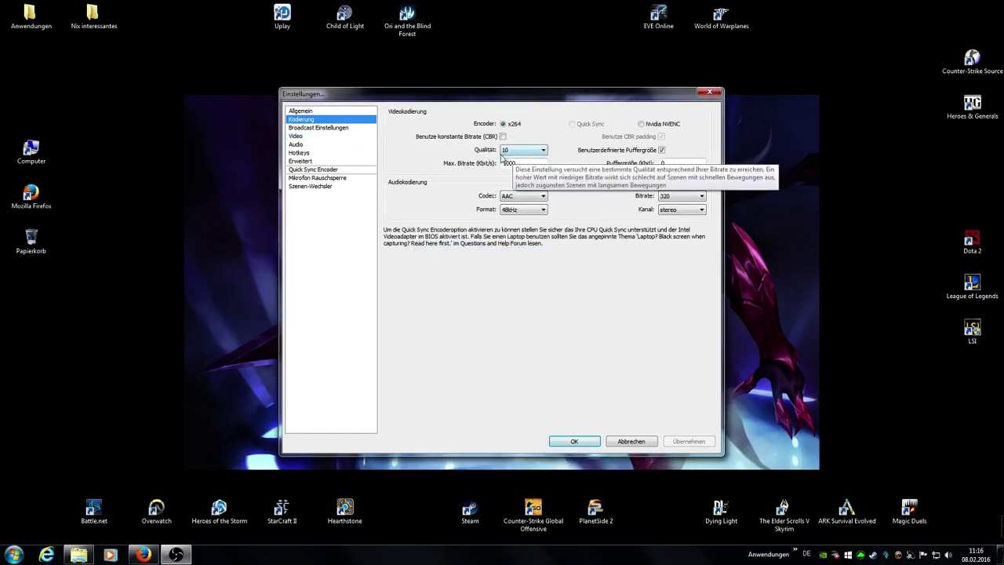
Step: Downscale the video resolution by 1.25 (1536x864) with the Lanczos filter (36 samples) and apply the settings
{"action": "left_click", "coordinate": [306, 137]}
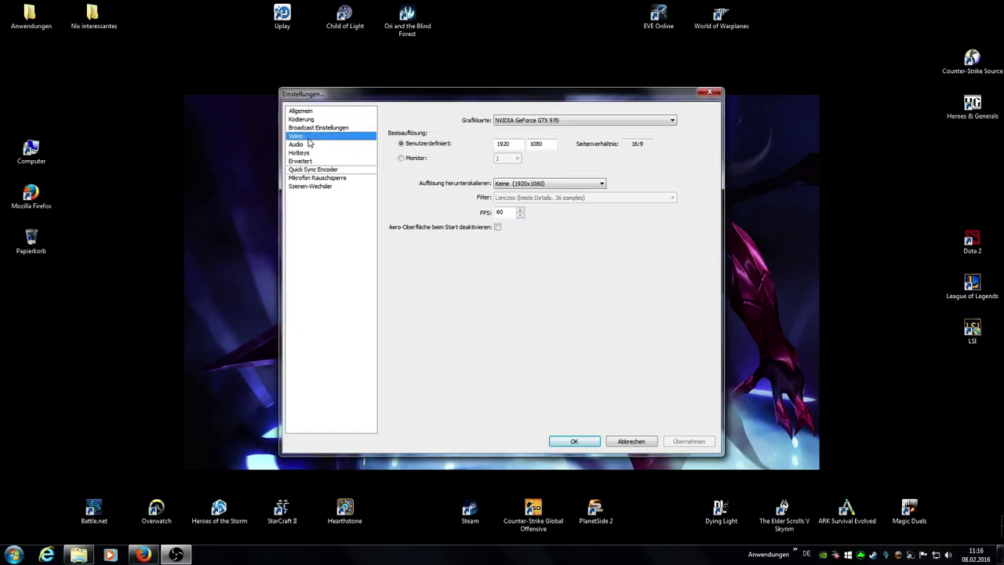
{"action": "left_click", "coordinate": [517, 186]}
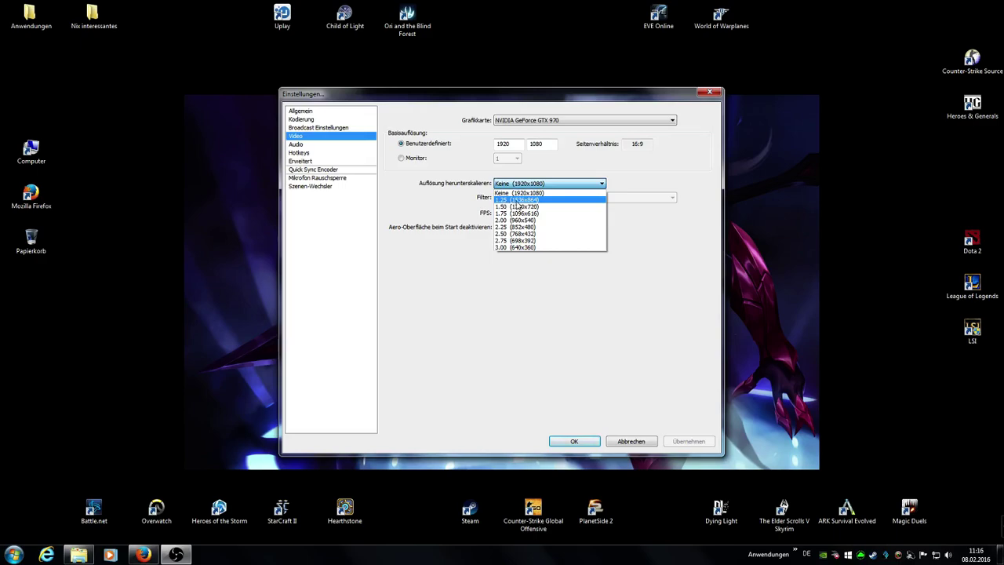
{"action": "left_click", "coordinate": [516, 201]}
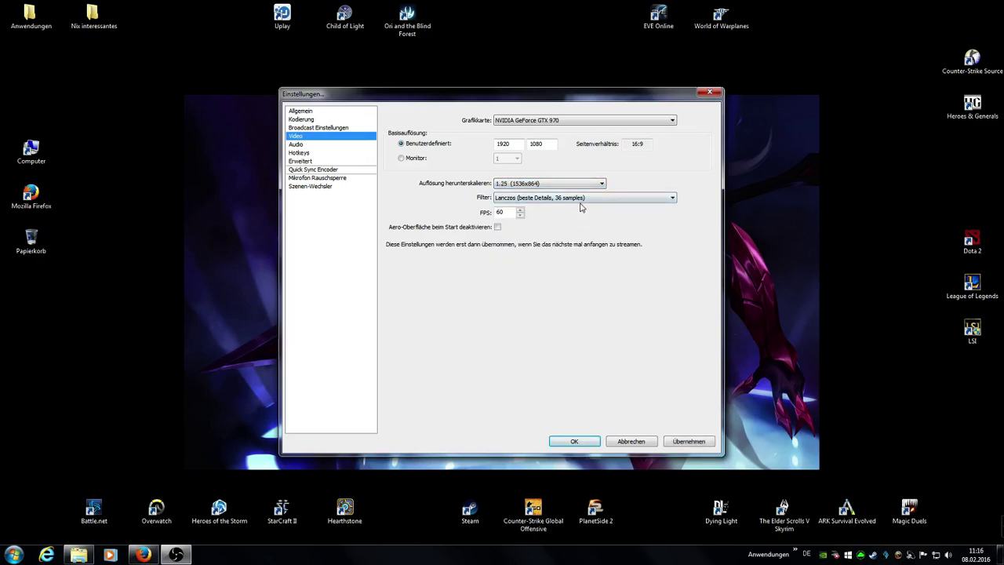
{"action": "left_click", "coordinate": [556, 199]}
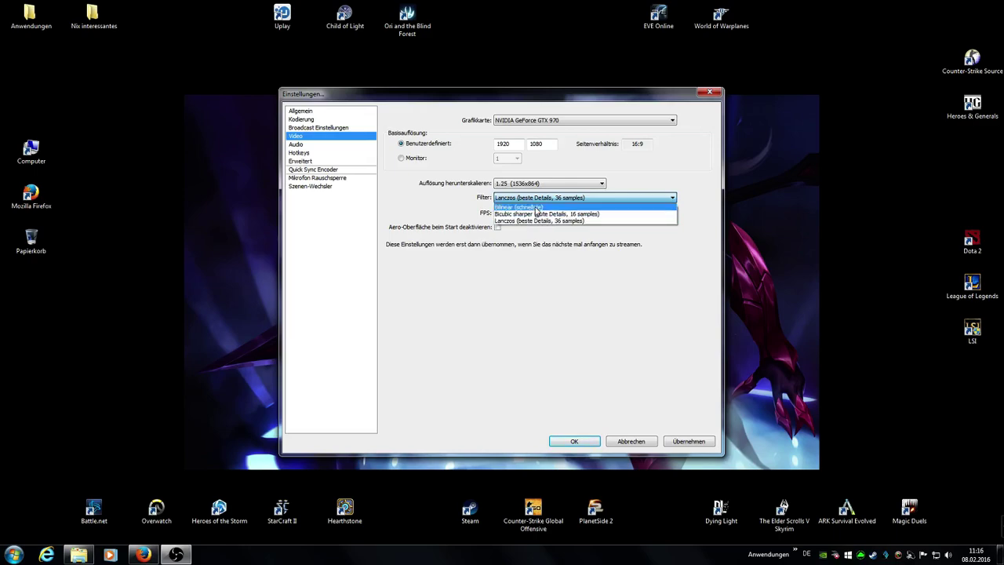
{"action": "left_click", "coordinate": [539, 220]}
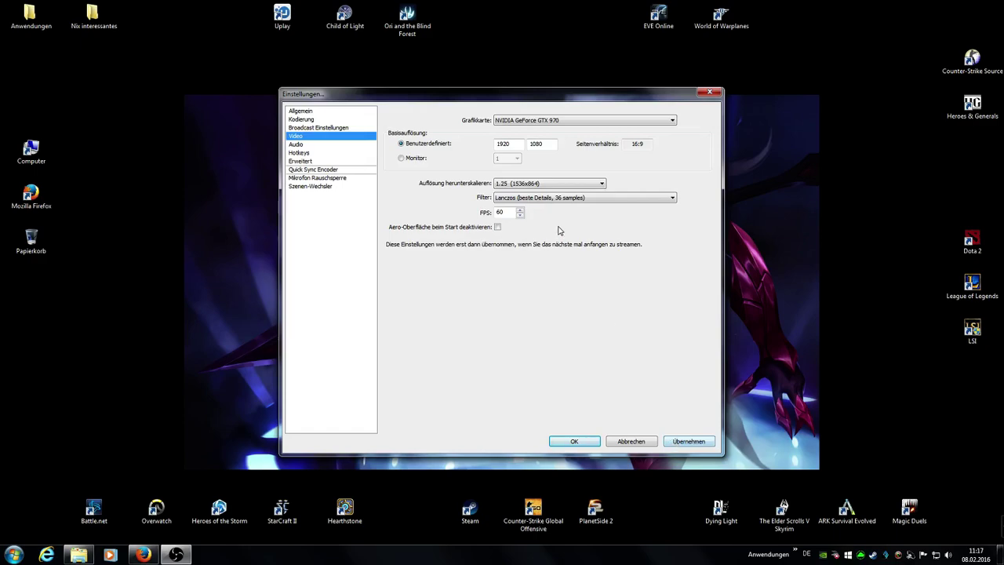
{"action": "left_click", "coordinate": [676, 443]}
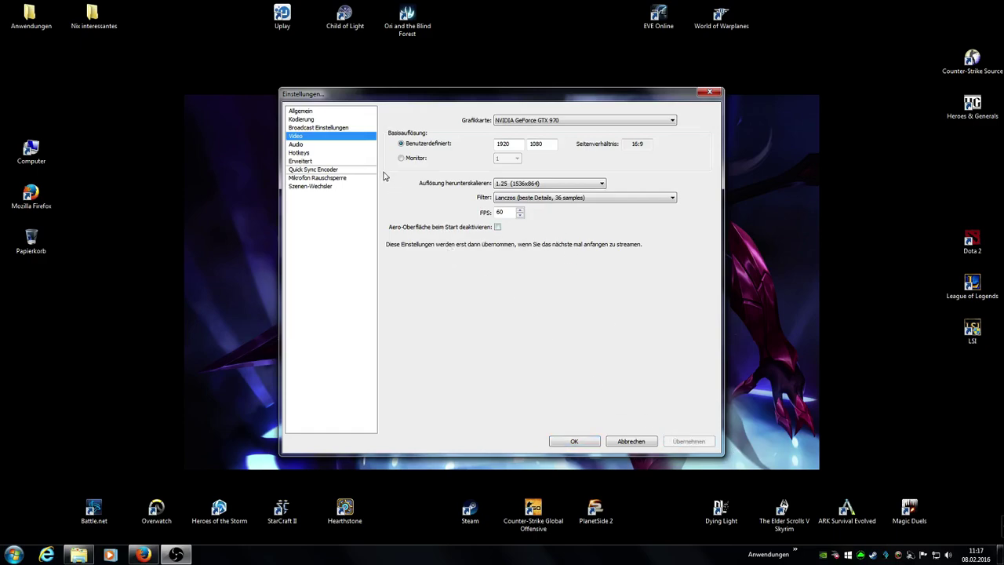
Step: Examine the aspect ratio and the available downscaling resolutions, keeping 1.25 (1536x864)
{"action": "left_click", "coordinate": [527, 185]}
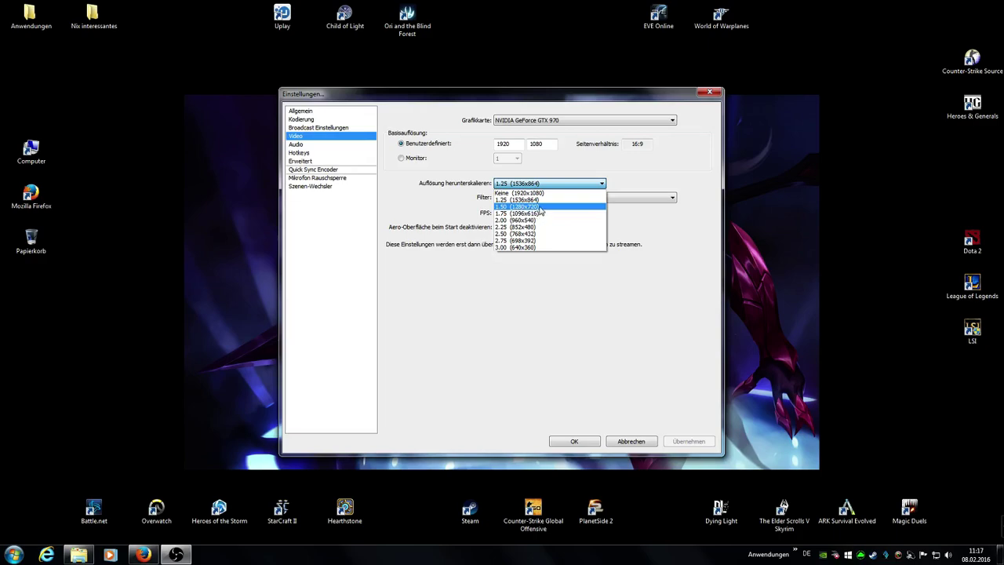
{"action": "left_click", "coordinate": [557, 185]}
{"action": "double_click", "coordinate": [634, 144]}
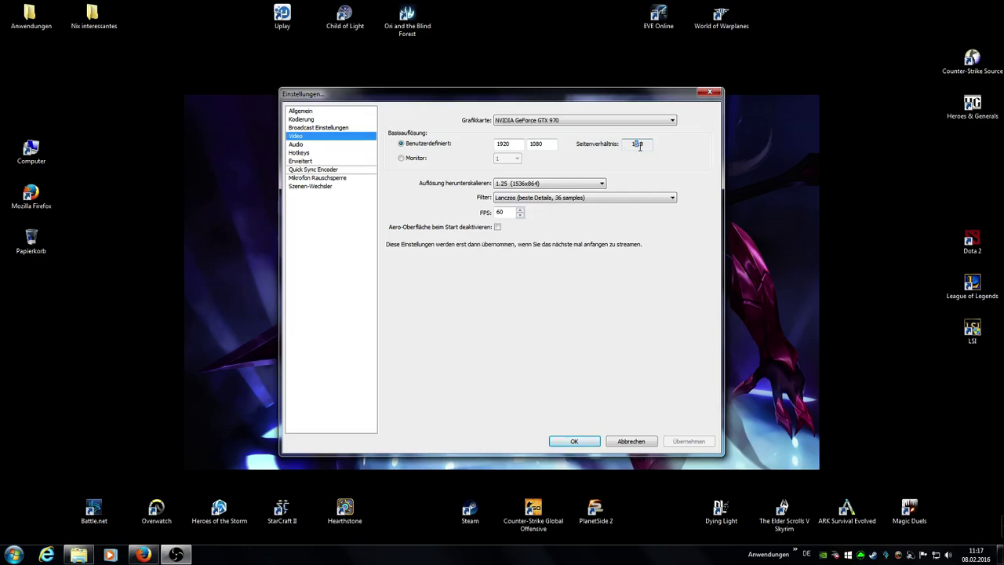
{"action": "left_click", "coordinate": [542, 185]}
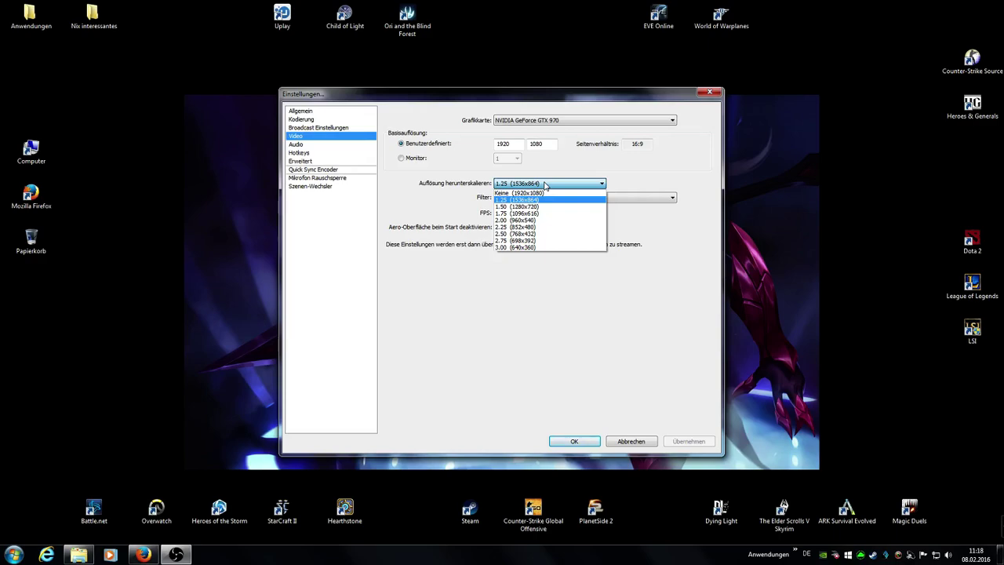
{"action": "left_click", "coordinate": [546, 184]}
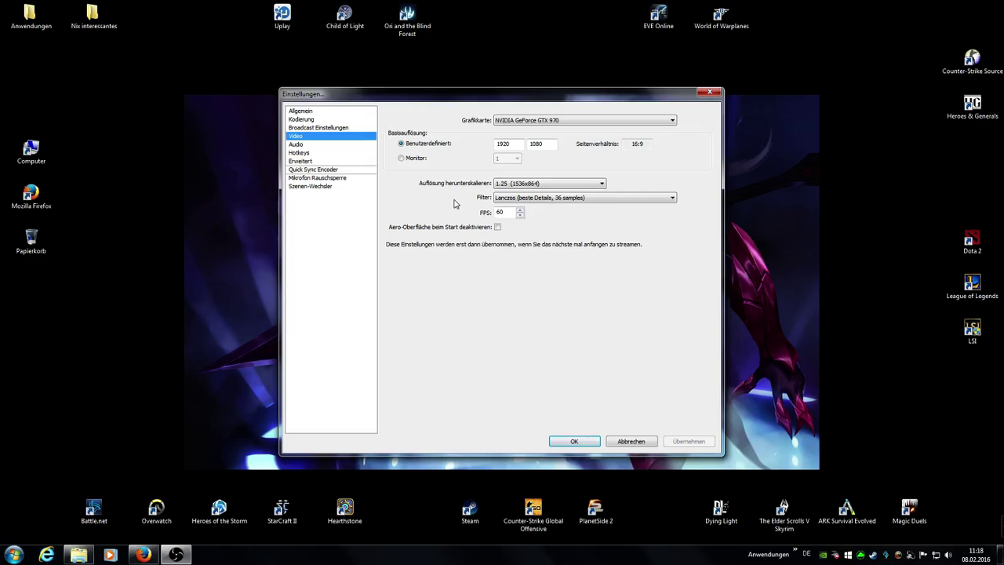
{"action": "left_click", "coordinate": [553, 185]}
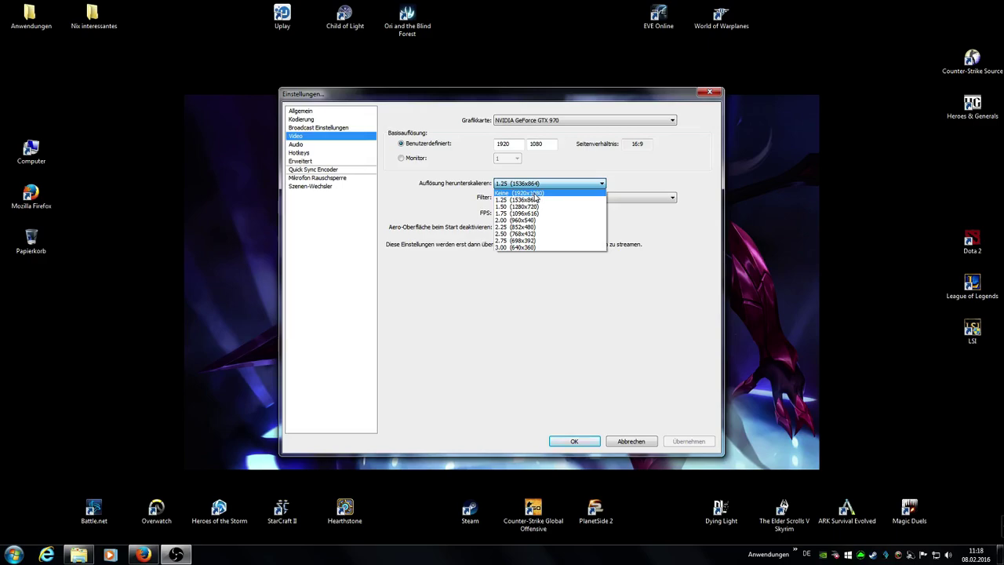
{"action": "left_click", "coordinate": [538, 200]}
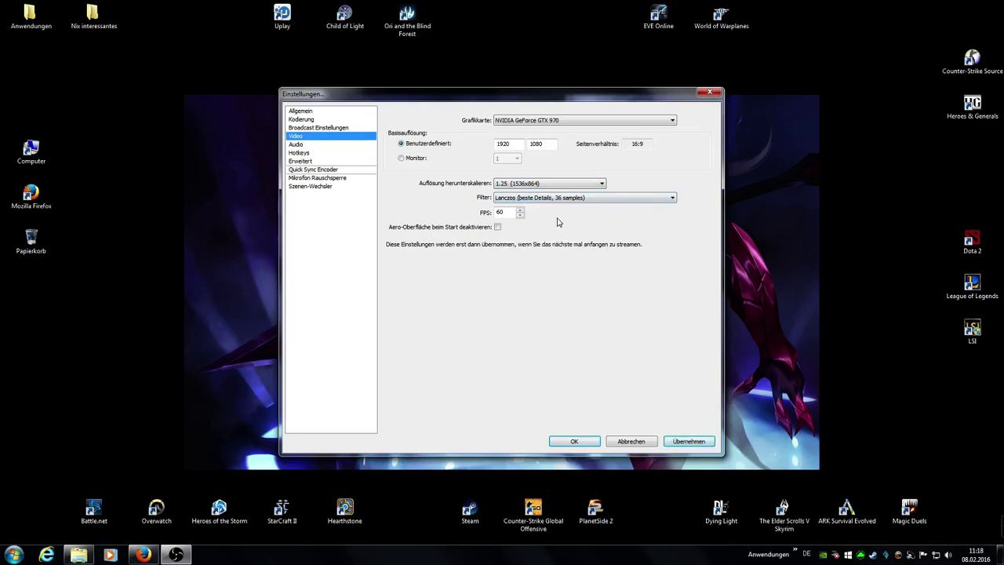
Step: Set the resolution downscaling to 1.50 (1280x720) and save the video settings
{"action": "left_click", "coordinate": [539, 185]}
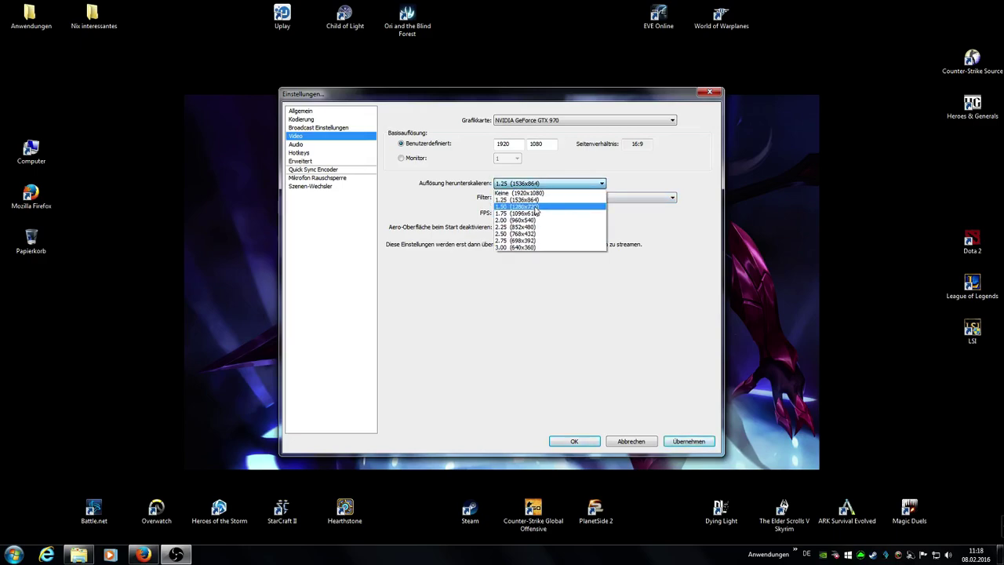
{"action": "left_click", "coordinate": [536, 207]}
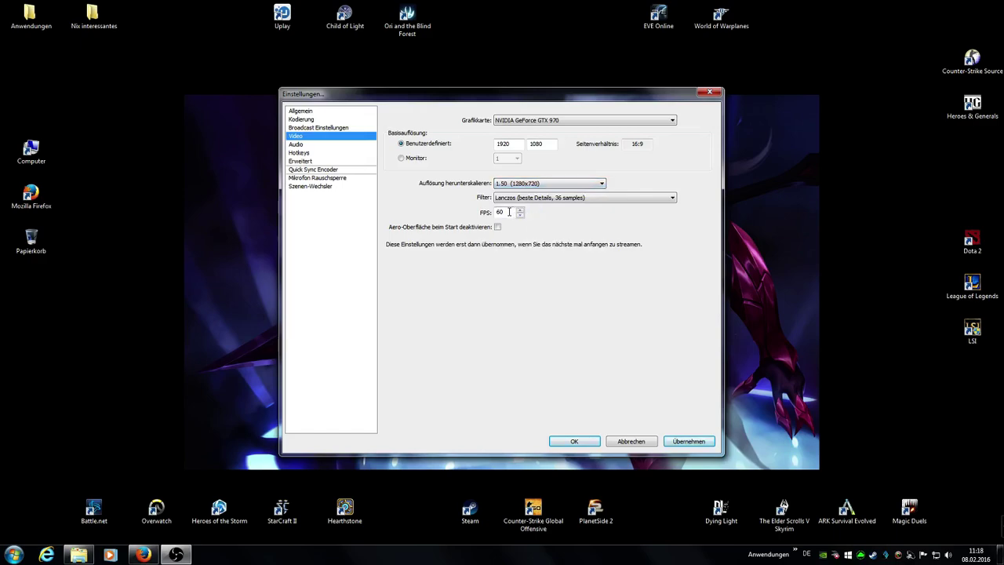
{"action": "left_click", "coordinate": [517, 186]}
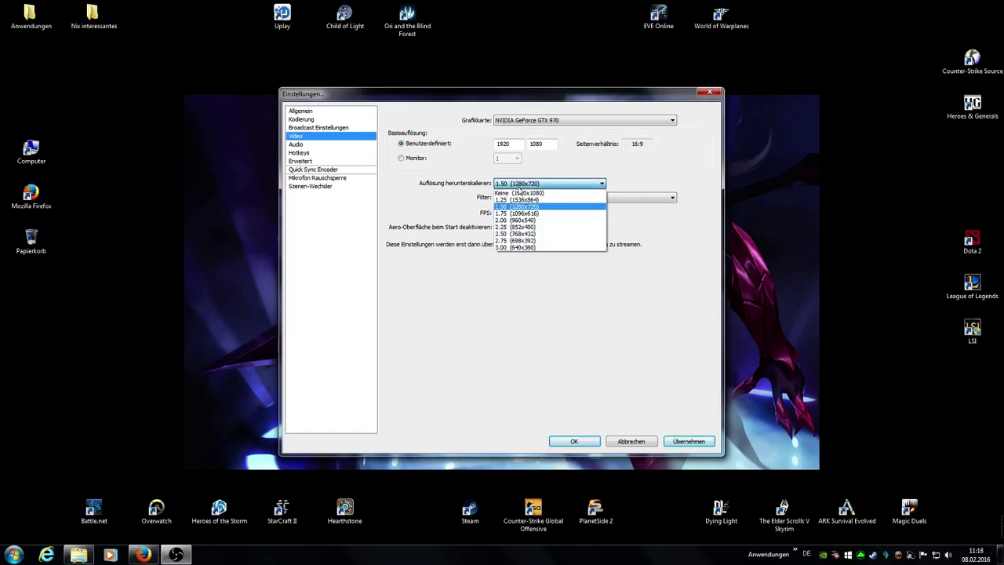
{"action": "left_click", "coordinate": [452, 216]}
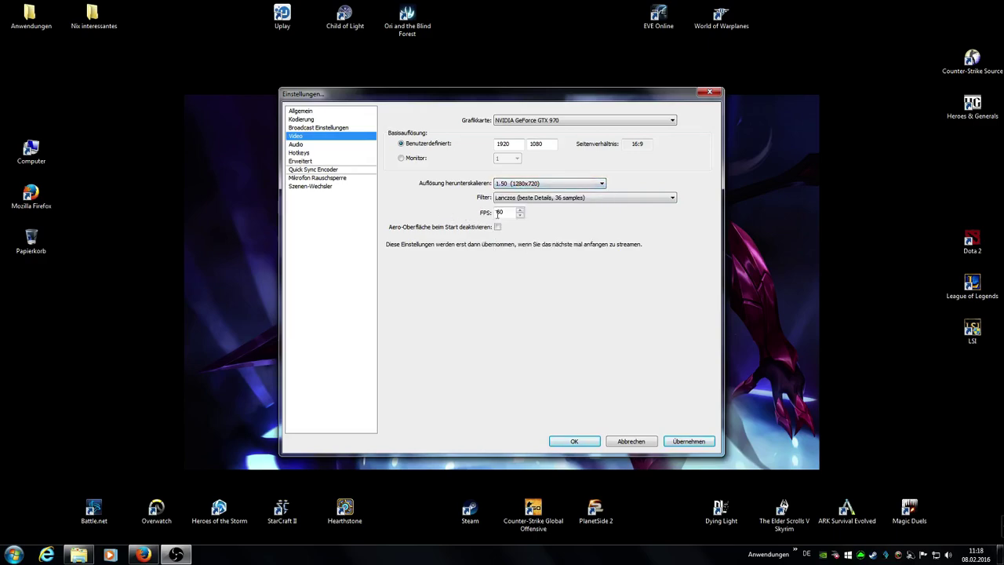
{"action": "left_click", "coordinate": [312, 121]}
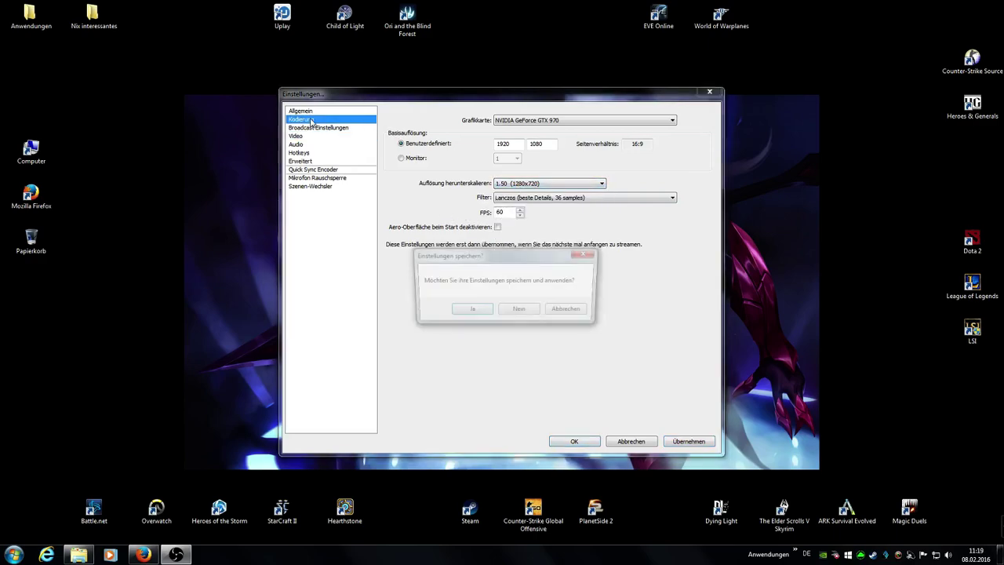
{"action": "left_click", "coordinate": [474, 313]}
Step: Set the video encoding quality to 8 and save the encoding settings
{"action": "left_click", "coordinate": [519, 151]}
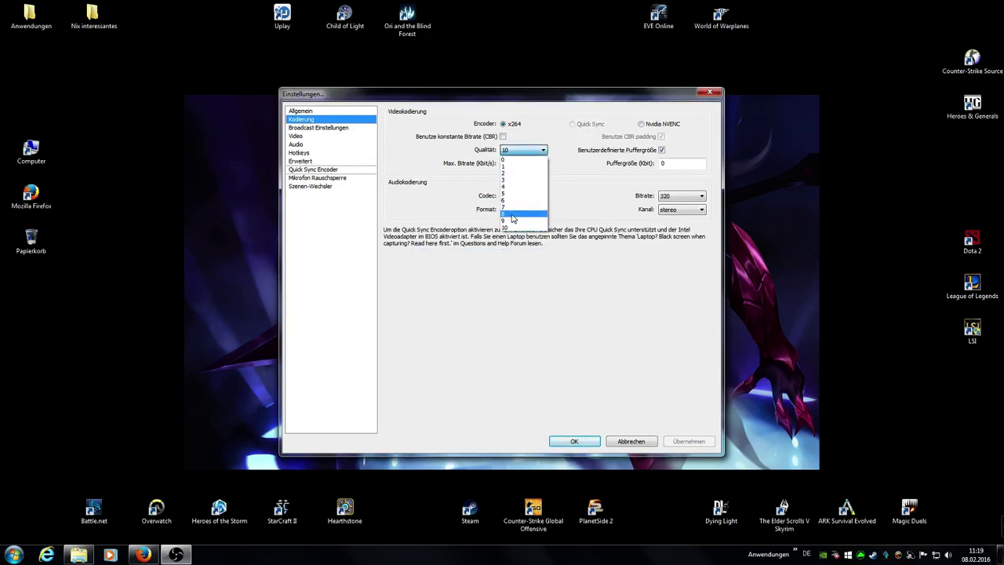
{"action": "left_click", "coordinate": [513, 219]}
{"action": "left_click", "coordinate": [319, 139]}
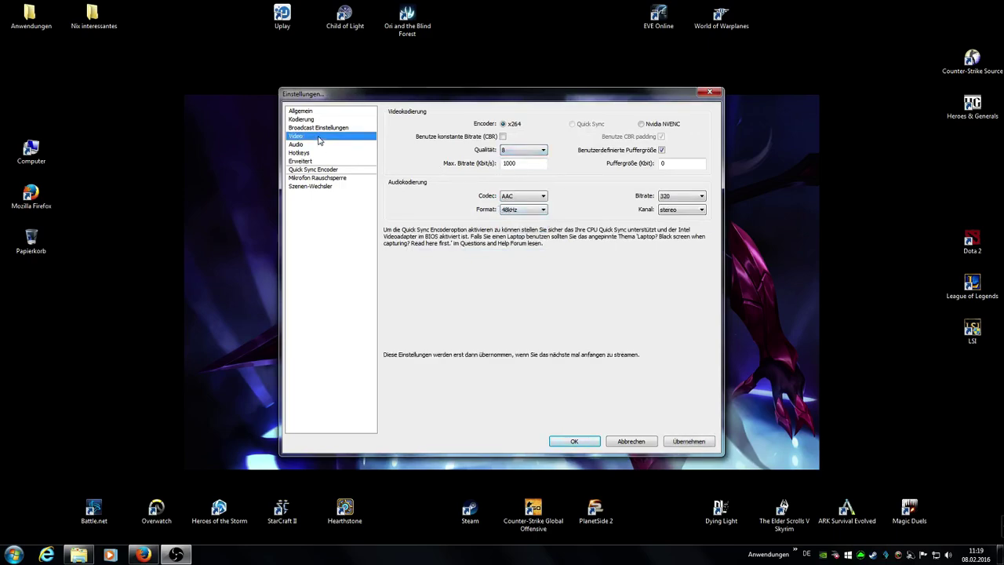
{"action": "left_click", "coordinate": [488, 311]}
Step: Set the resolution downscaling back to 1.25 (1536x864), save the video settings and review the frame rate
{"action": "left_click", "coordinate": [509, 186]}
{"action": "left_click", "coordinate": [512, 193]}
{"action": "double_click", "coordinate": [513, 212]}
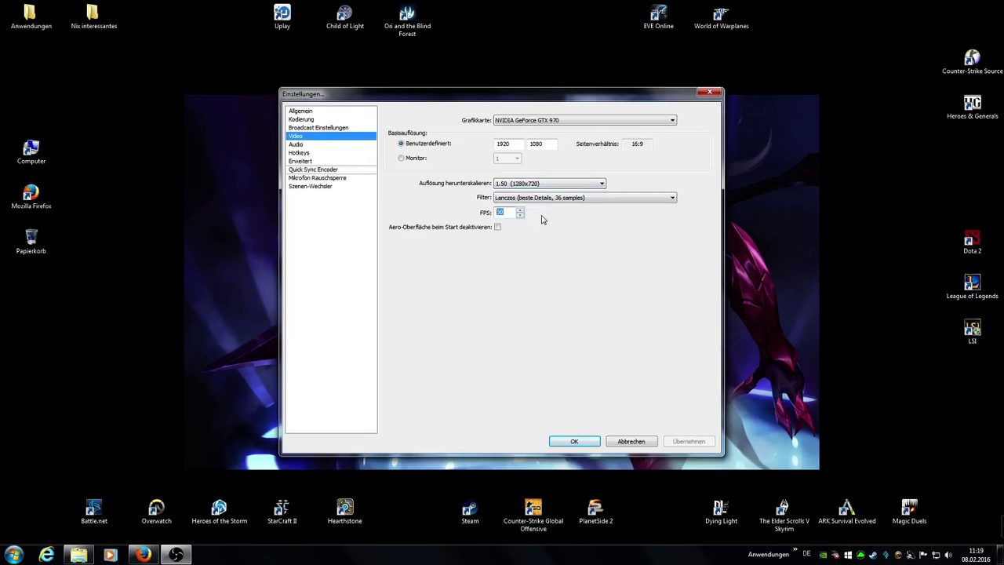
{"action": "left_click", "coordinate": [544, 184]}
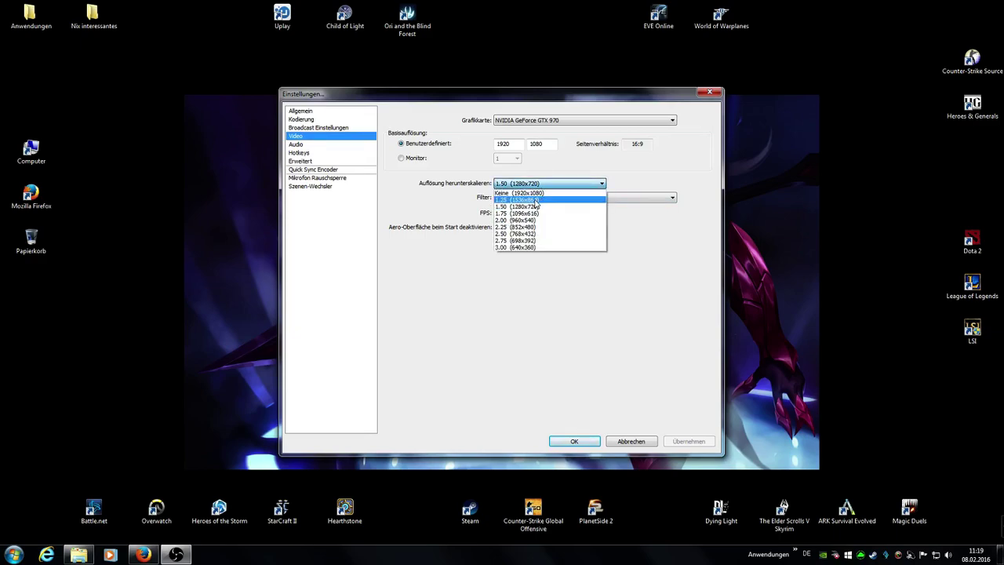
{"action": "left_click", "coordinate": [537, 200]}
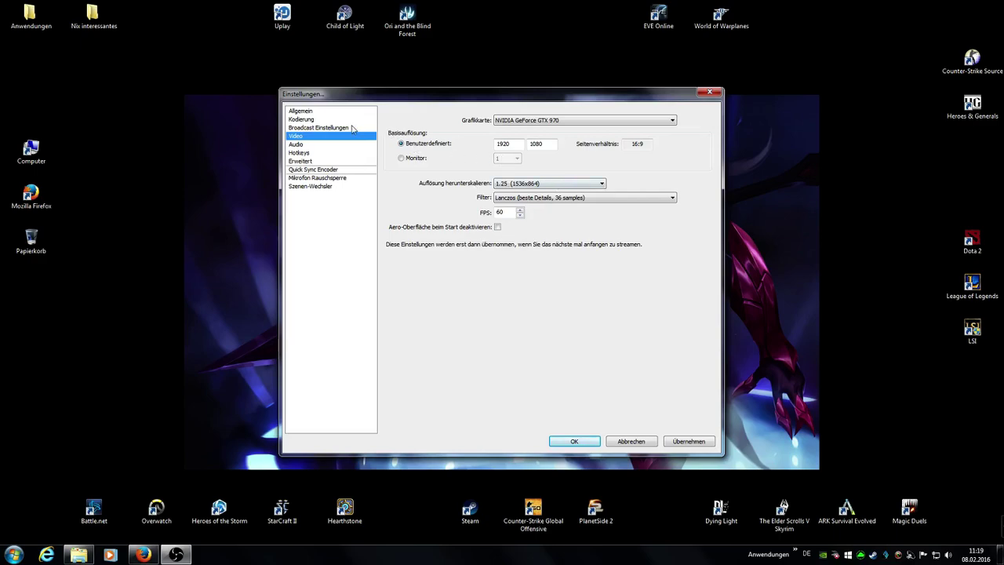
{"action": "left_click", "coordinate": [324, 122]}
{"action": "left_click", "coordinate": [470, 308]}
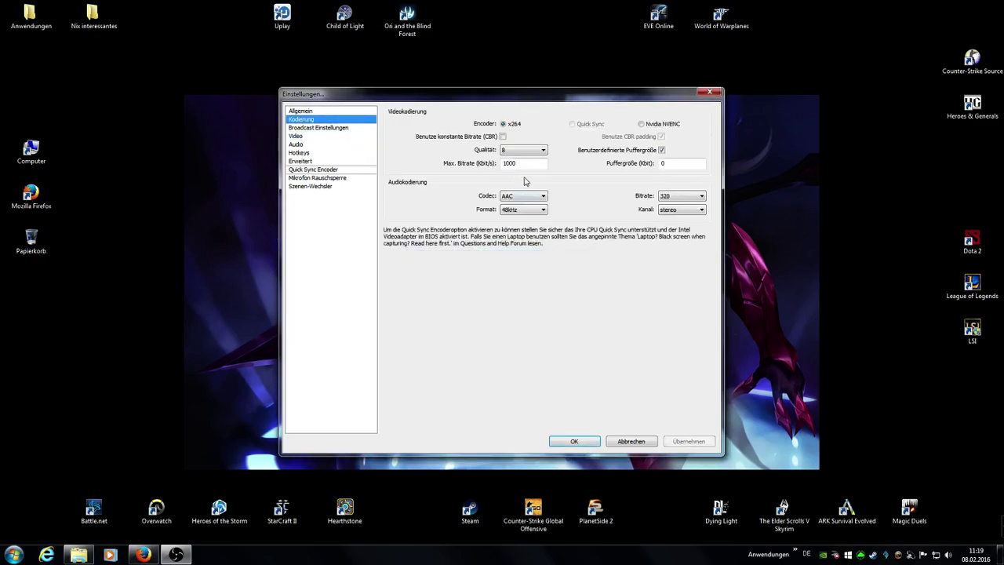
{"action": "left_click", "coordinate": [297, 135]}
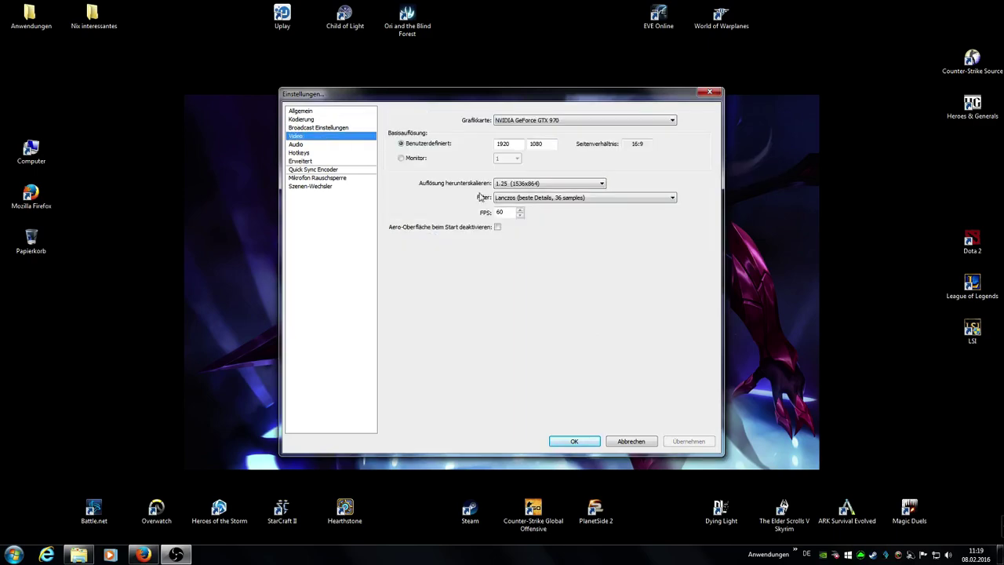
{"action": "left_click_drag", "start_coordinate": [512, 213], "coordinate": [477, 217]}
Step: Switch to Firefox and look over the address, introduction and outline of the cleriker.de Software page
{"action": "mouse_move", "coordinate": [148, 558]}
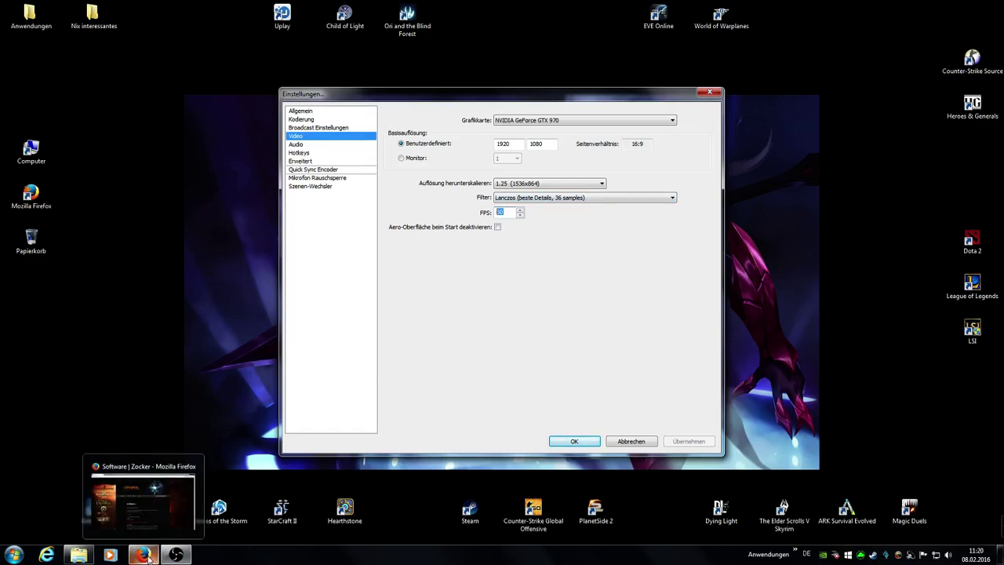
{"action": "left_click", "coordinate": [148, 556]}
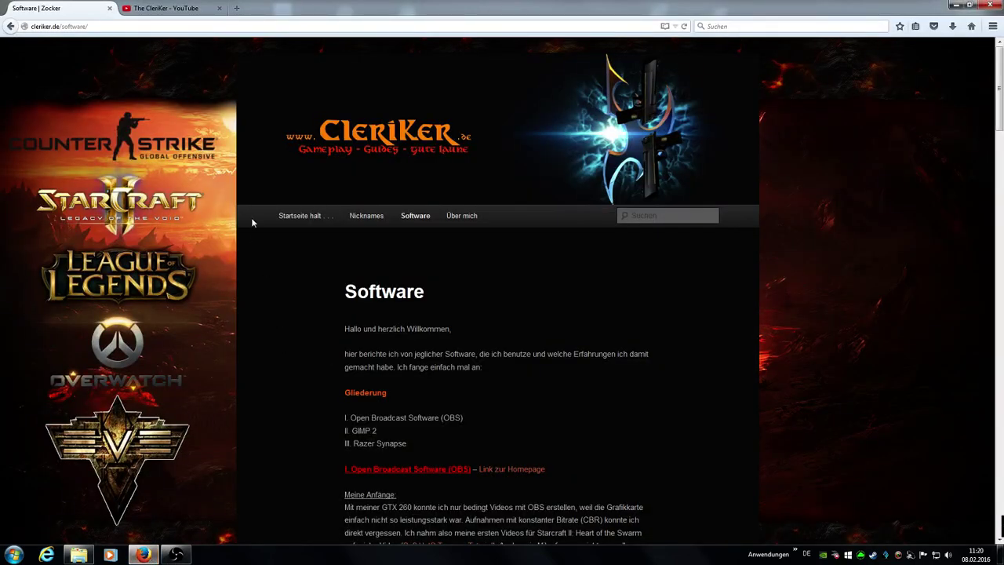
{"action": "left_click", "coordinate": [61, 27]}
{"action": "left_click", "coordinate": [61, 28]}
{"action": "scroll", "coordinate": [243, 339], "scroll_direction": "down", "scroll_amount": 3}
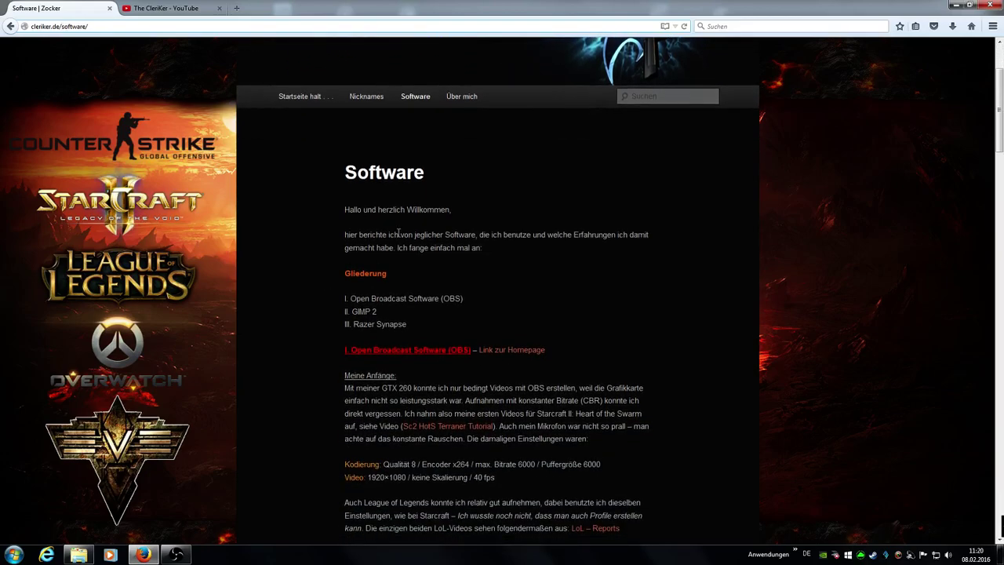
{"action": "left_click_drag", "start_coordinate": [348, 235], "coordinate": [486, 238]}
{"action": "left_click", "coordinate": [519, 244]}
{"action": "scroll", "coordinate": [560, 252], "scroll_direction": "down", "scroll_amount": 2}
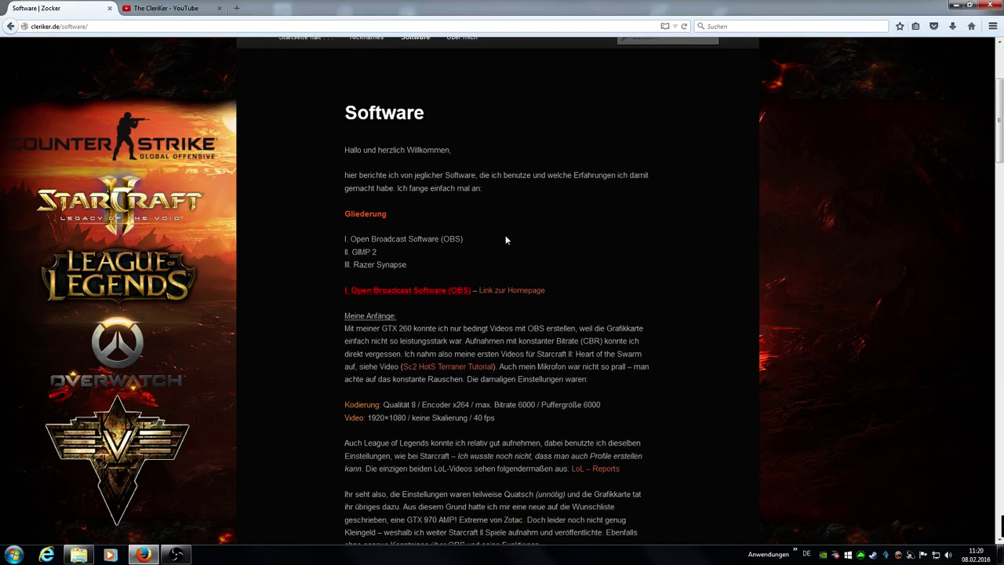
{"action": "scroll", "coordinate": [502, 245], "scroll_direction": "down", "scroll_amount": 2}
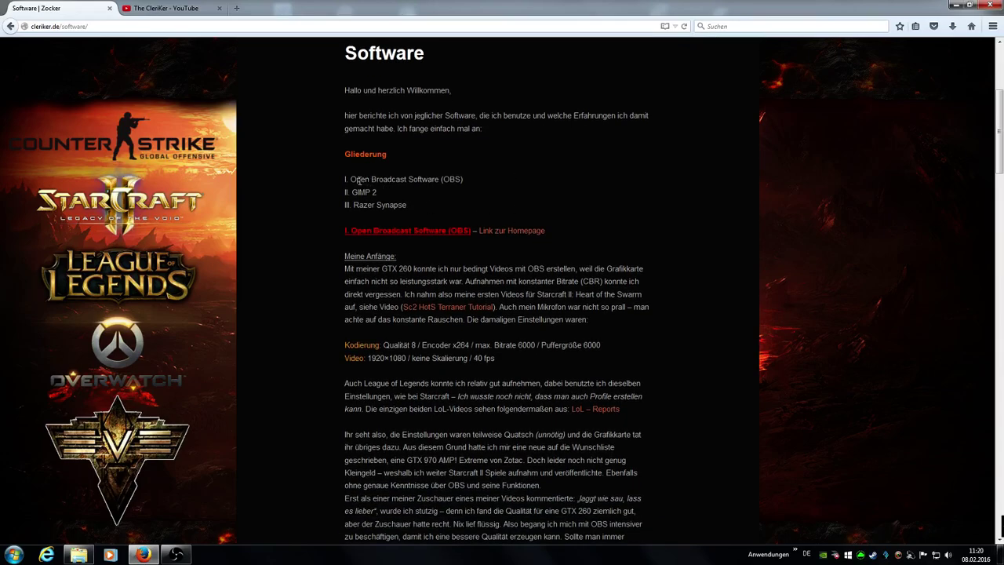
Step: Read through the OBS section and highlight the mention of the written tutorial dated 08.01.2015 beside the obsproject.com link
{"action": "scroll", "coordinate": [524, 305], "scroll_direction": "down", "scroll_amount": 6}
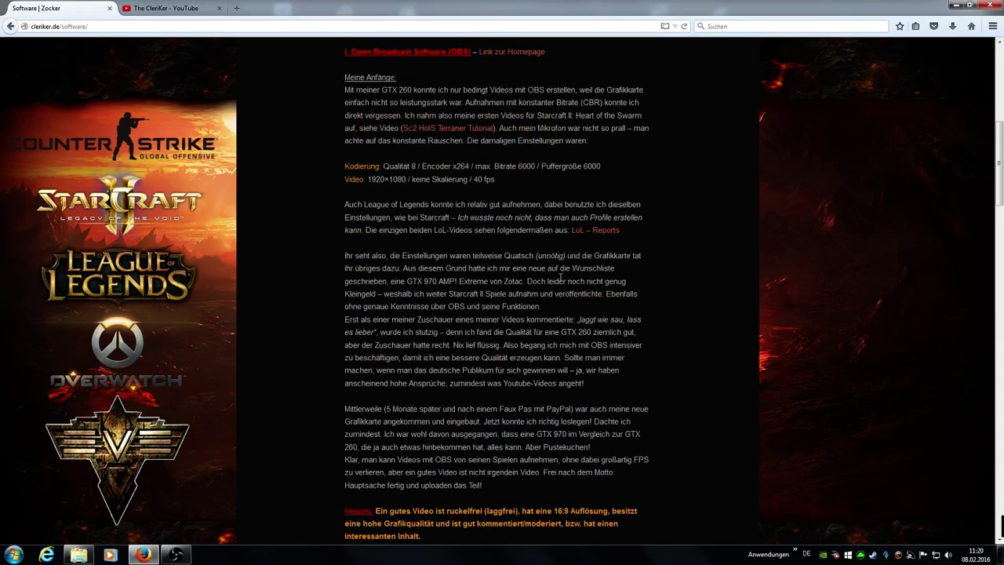
{"action": "scroll", "coordinate": [561, 276], "scroll_direction": "down", "scroll_amount": 6}
{"action": "scroll", "coordinate": [561, 277], "scroll_direction": "down", "scroll_amount": 8}
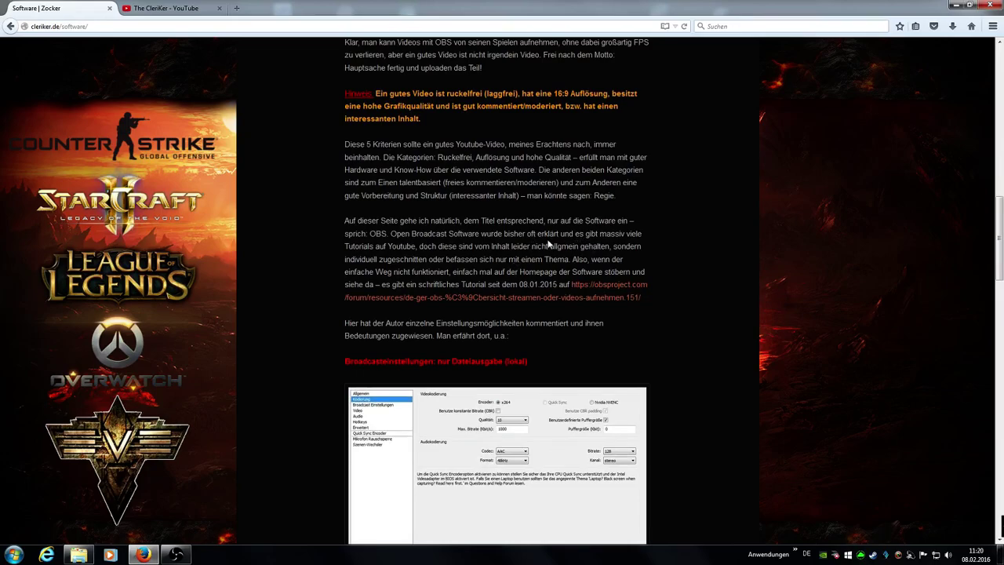
{"action": "scroll", "coordinate": [542, 243], "scroll_direction": "down", "scroll_amount": 2}
{"action": "left_click_drag", "start_coordinate": [409, 225], "coordinate": [558, 225]}
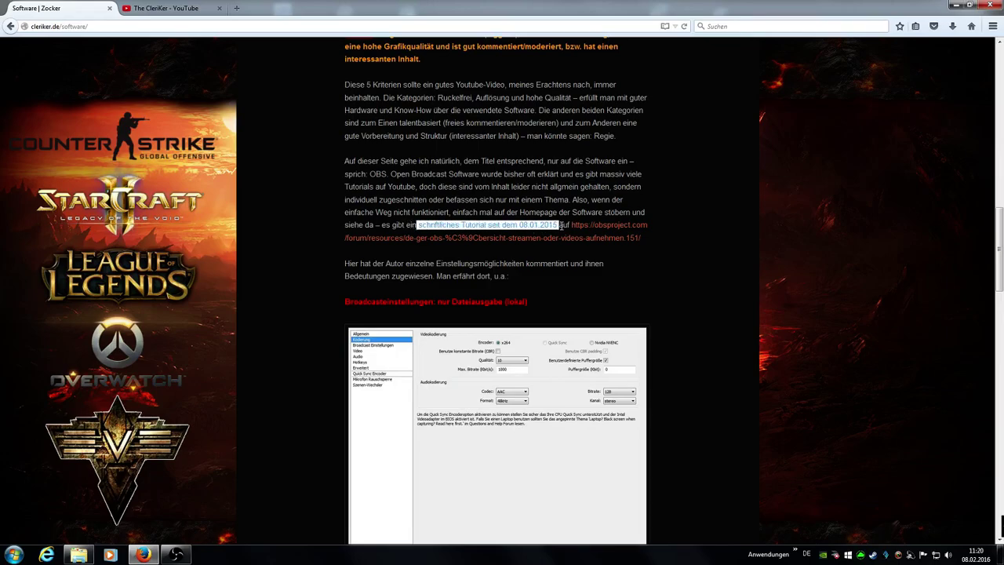
{"action": "left_click", "coordinate": [539, 226]}
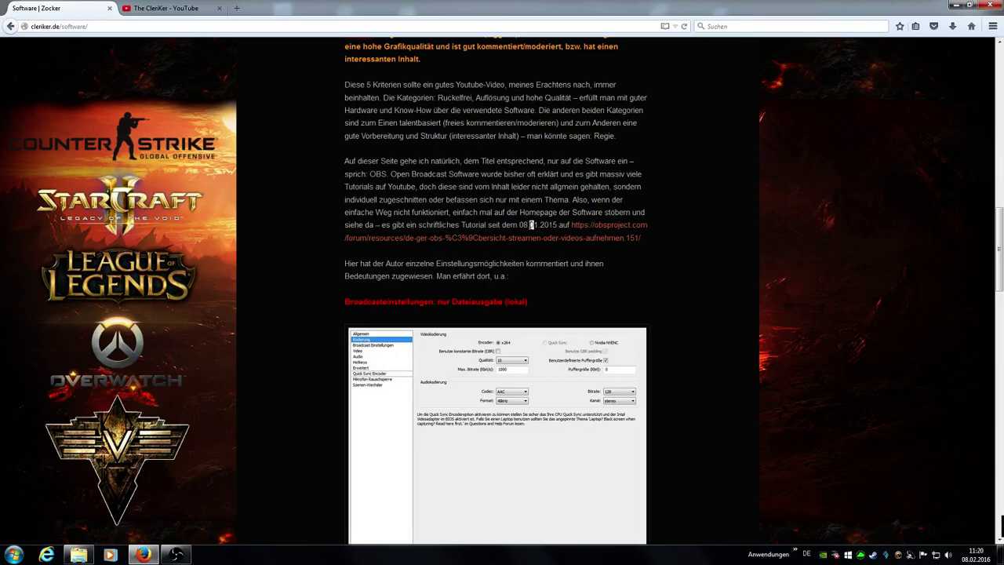
{"action": "left_click_drag", "start_coordinate": [540, 225], "coordinate": [558, 225]}
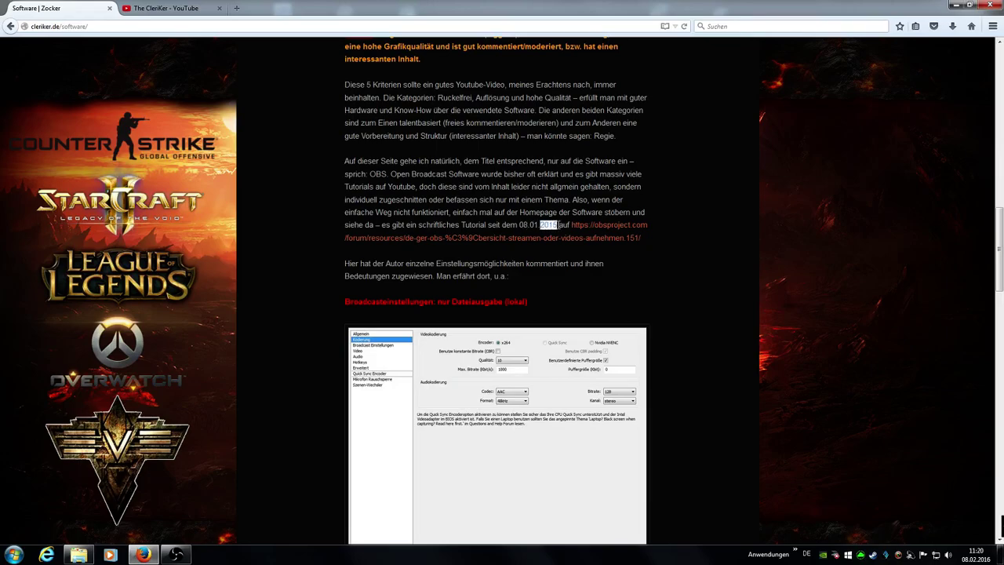
{"action": "left_click", "coordinate": [540, 262]}
Step: Examine the page's local recording settings, maximum bitrate explanation and test series, and switch back to the Open Broadcaster Software video settings
{"action": "scroll", "coordinate": [687, 337], "scroll_direction": "down", "scroll_amount": 2}
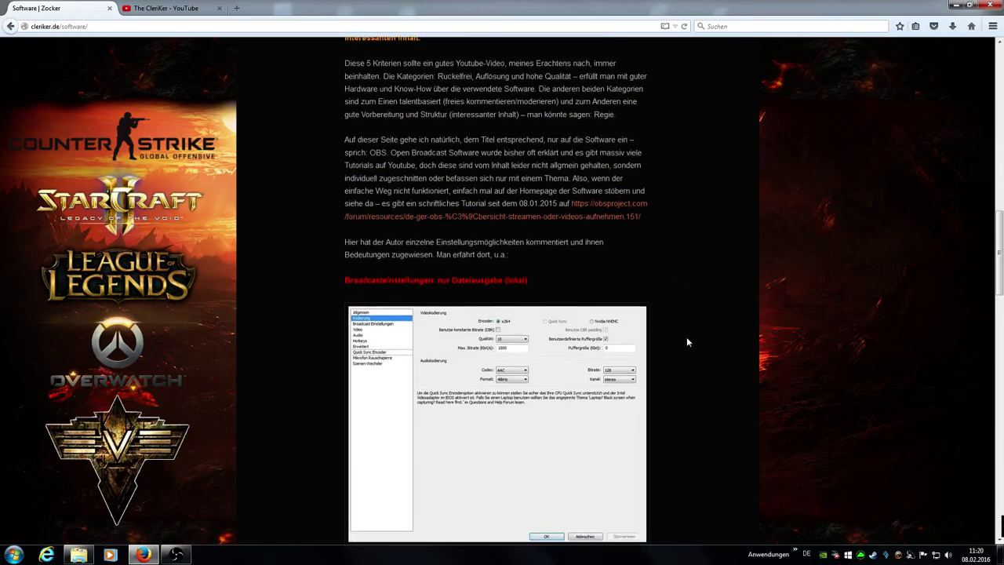
{"action": "scroll", "coordinate": [337, 269], "scroll_direction": "down", "scroll_amount": 4}
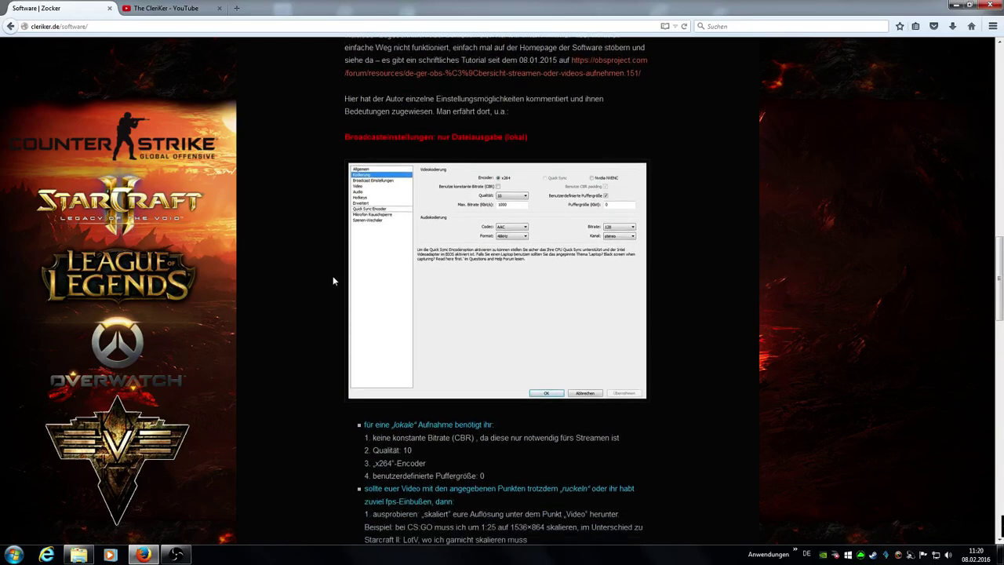
{"action": "scroll", "coordinate": [332, 287], "scroll_direction": "down", "scroll_amount": 2}
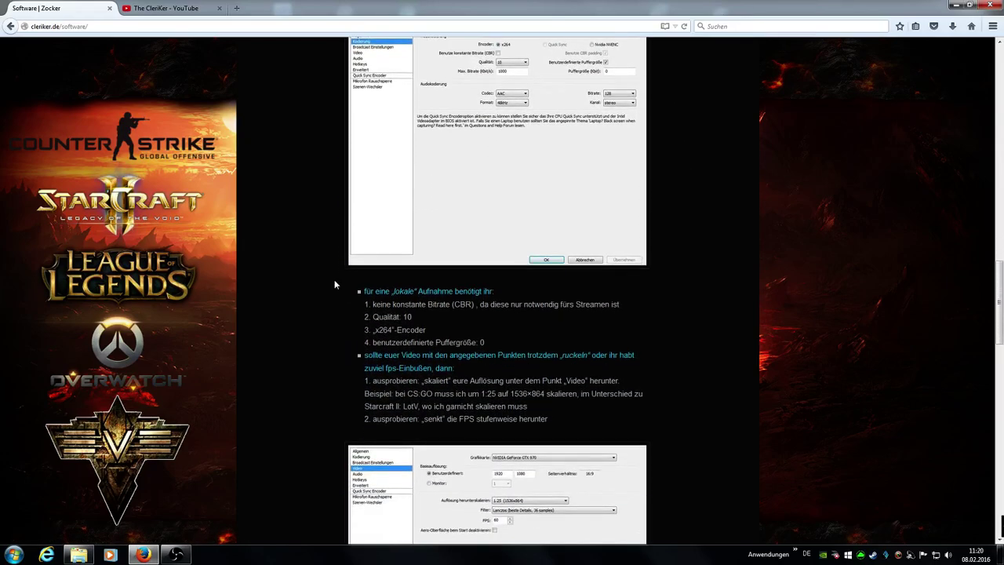
{"action": "scroll", "coordinate": [337, 280], "scroll_direction": "down", "scroll_amount": 2}
{"action": "scroll", "coordinate": [337, 277], "scroll_direction": "down", "scroll_amount": 2}
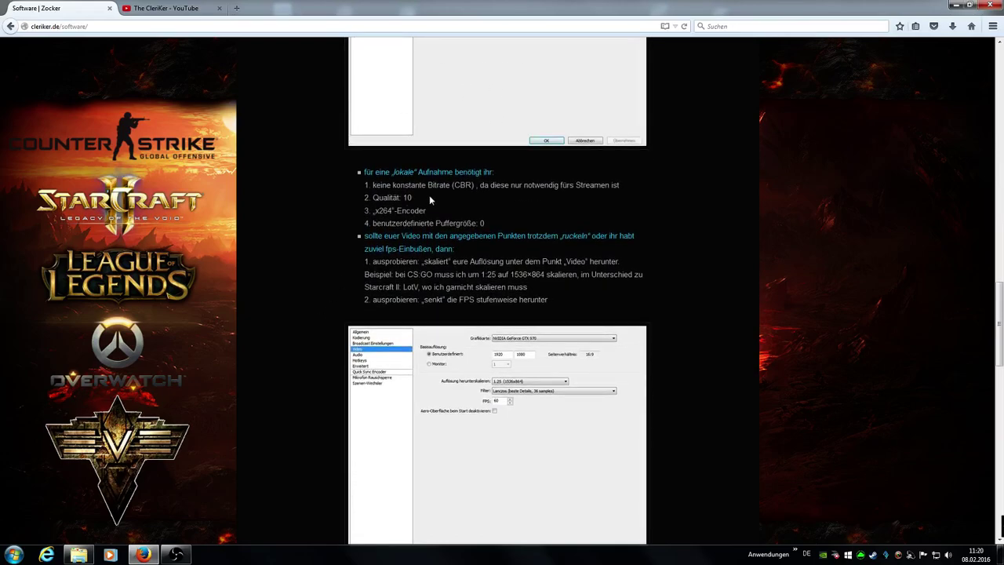
{"action": "scroll", "coordinate": [337, 233], "scroll_direction": "down", "scroll_amount": 8}
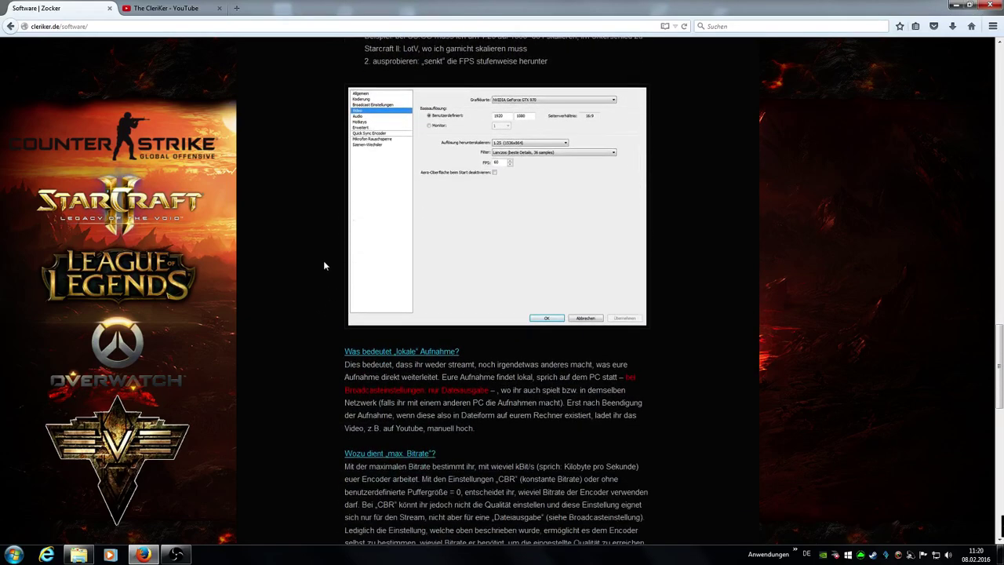
{"action": "scroll", "coordinate": [324, 264], "scroll_direction": "down", "scroll_amount": 6}
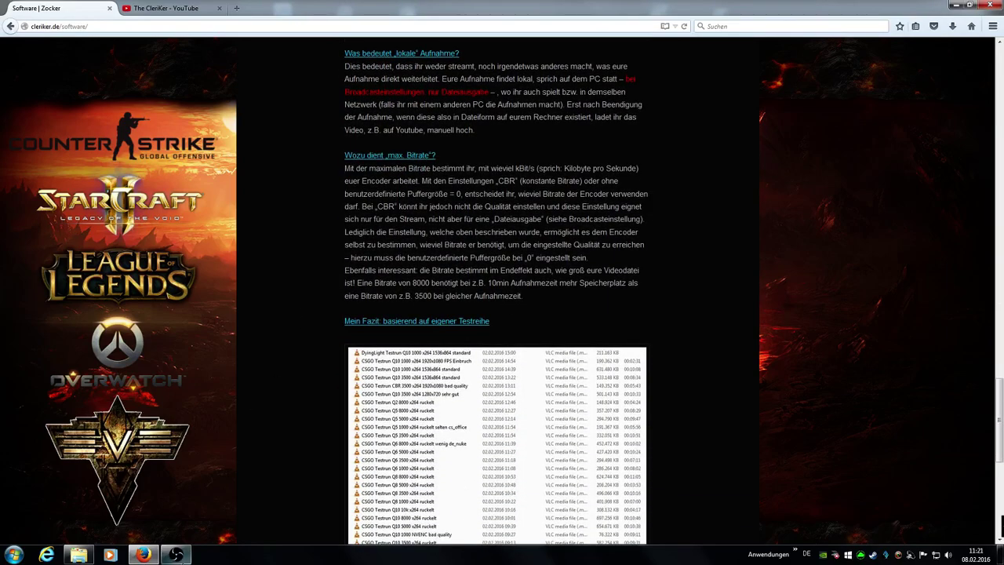
{"action": "mouse_move", "coordinate": [173, 556]}
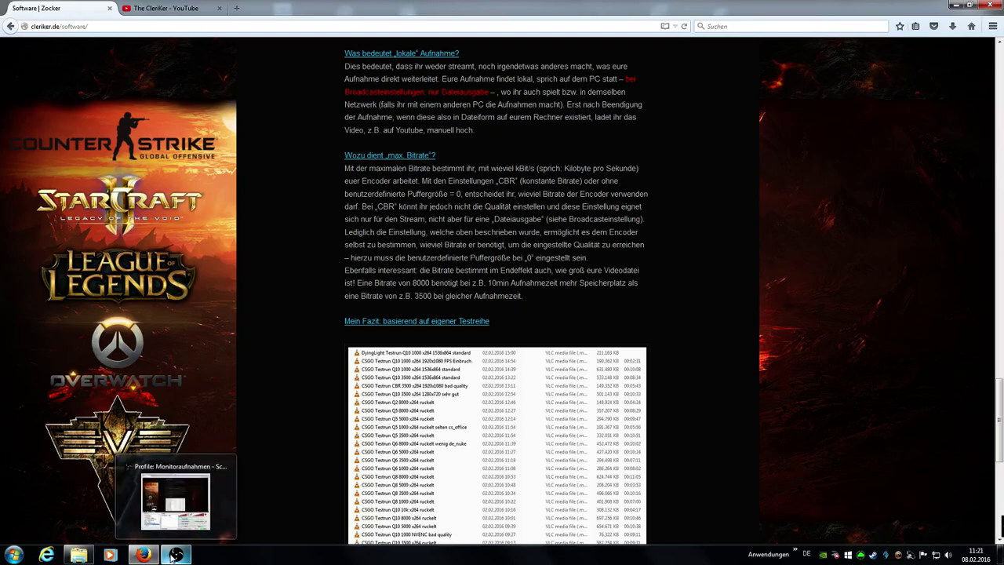
{"action": "left_click", "coordinate": [172, 557]}
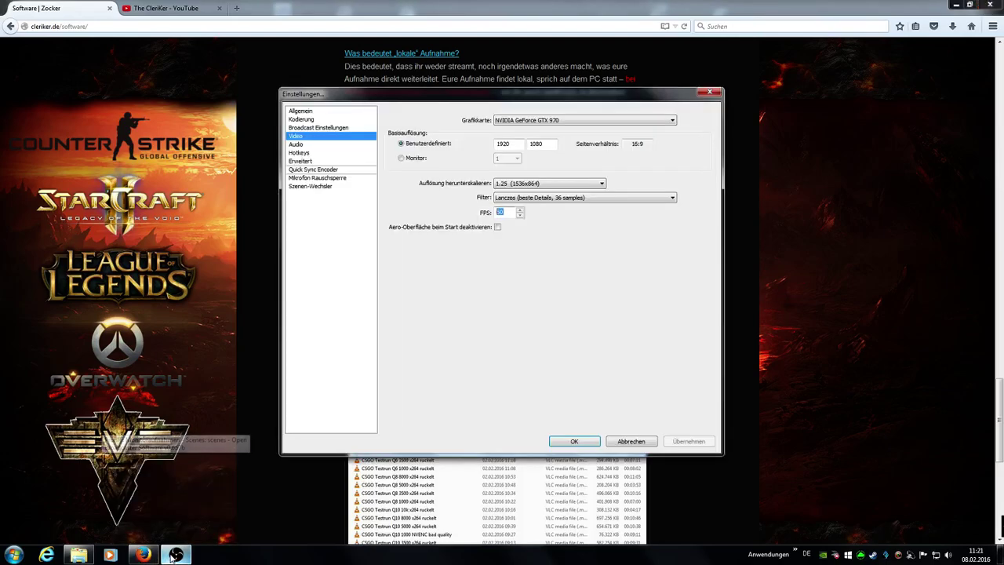